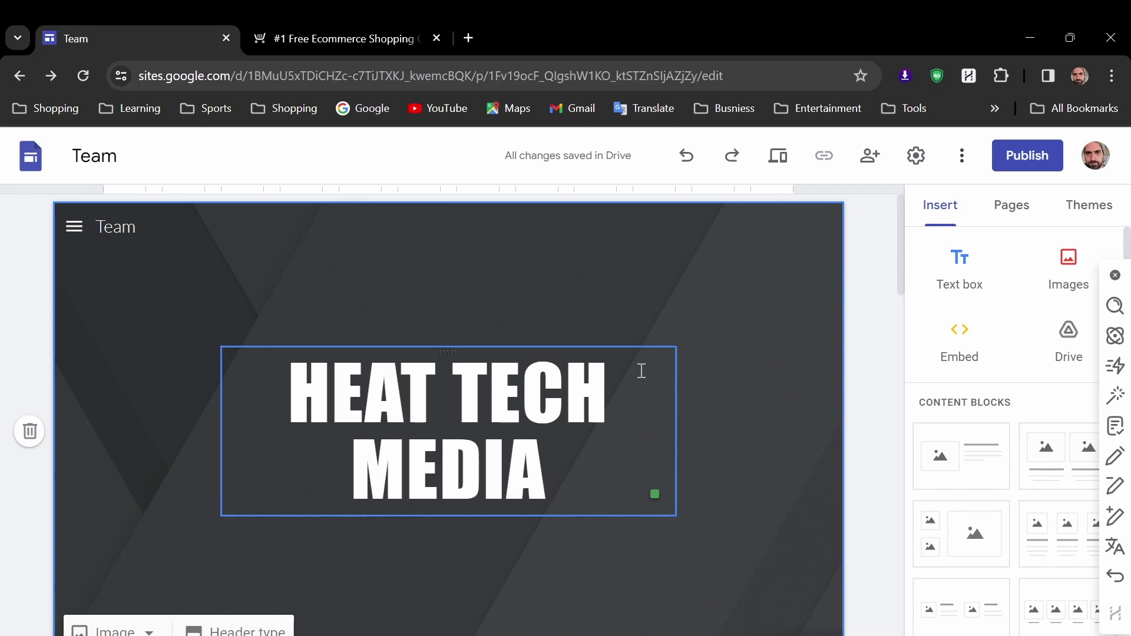
Create a 'Store' page from the Team site's Pages panel, then switch to the Ecwid tab.
click(379, 40)
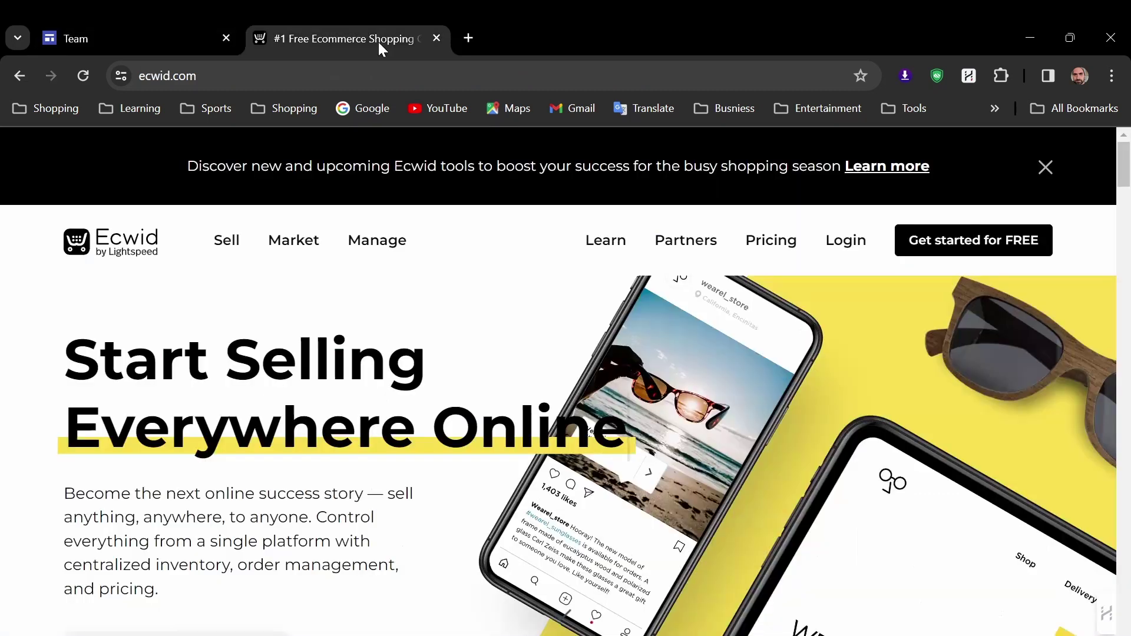
click(195, 40)
mouse_move(448, 416)
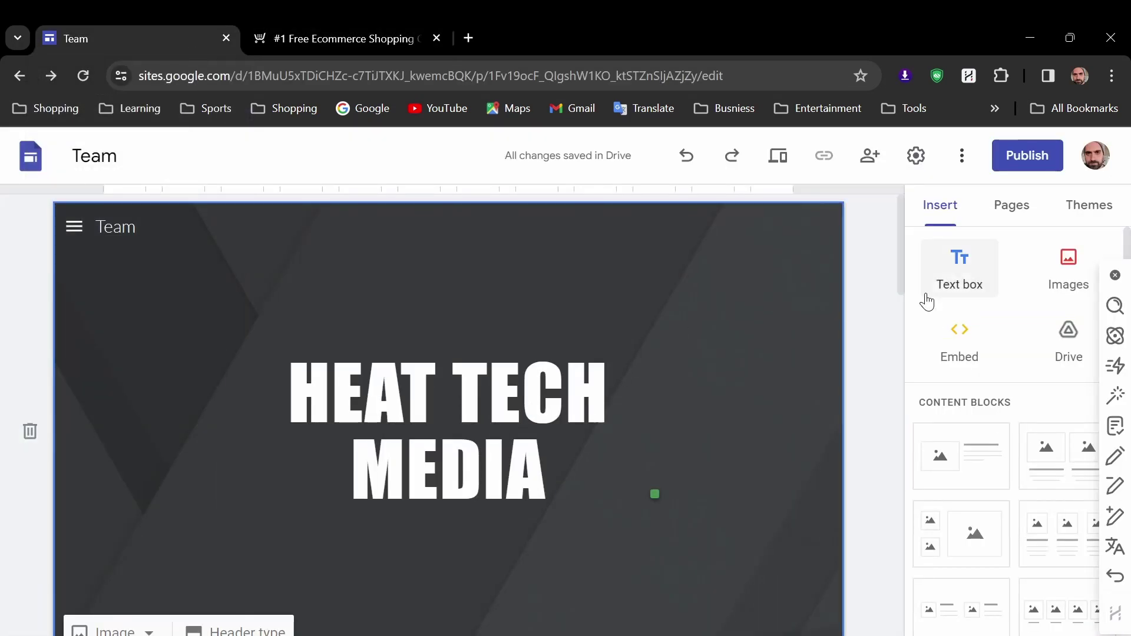
click(993, 212)
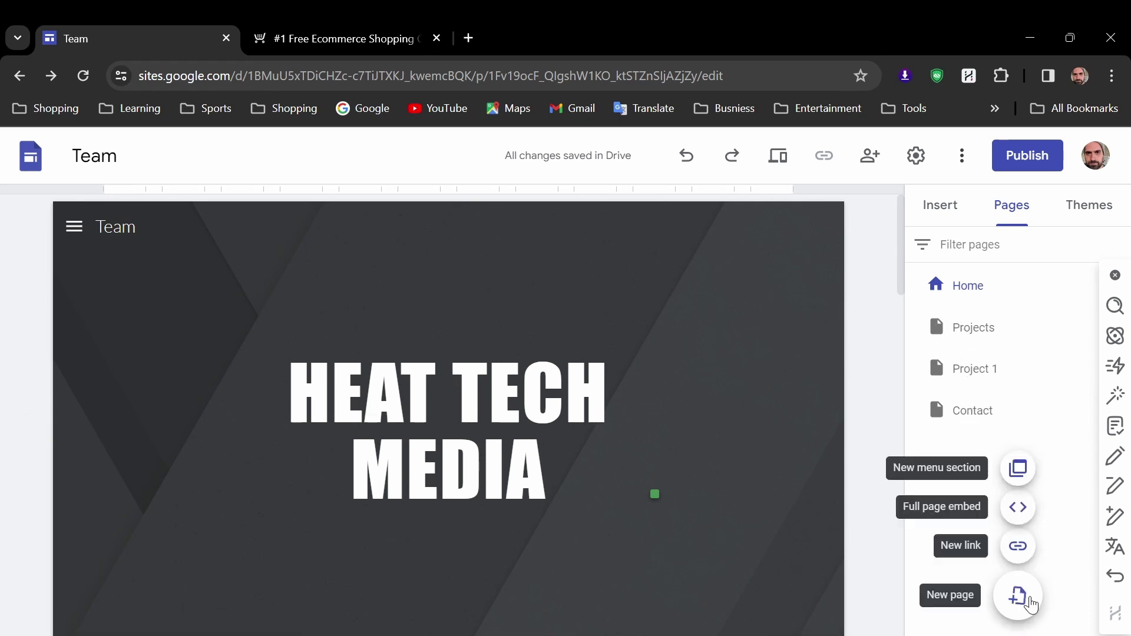
click(1020, 609)
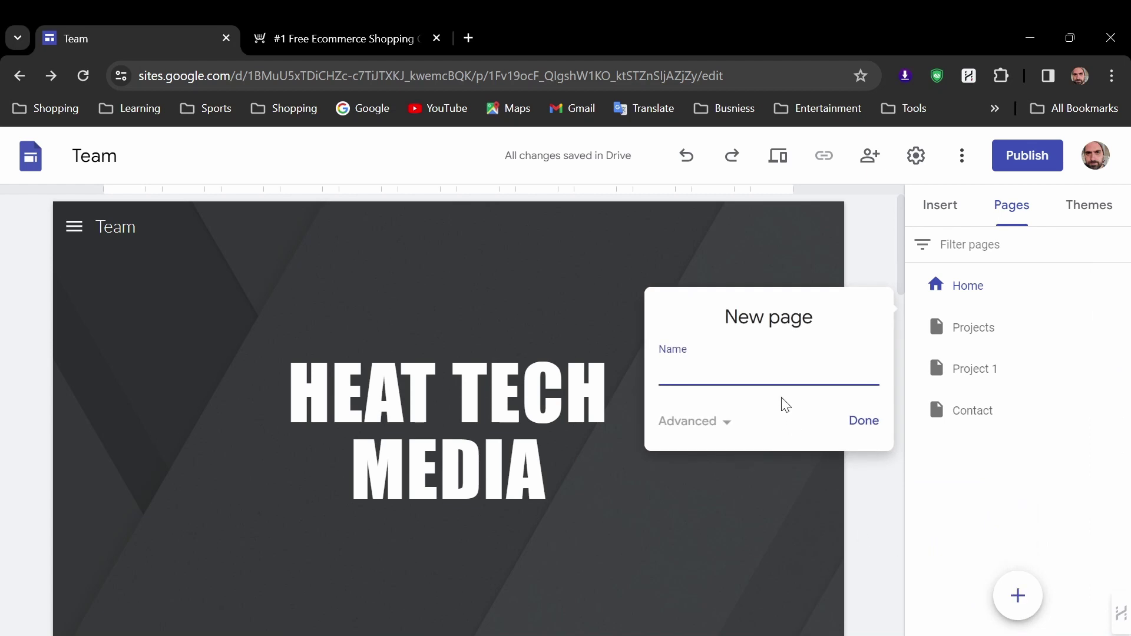
text(Store)
key(Return)
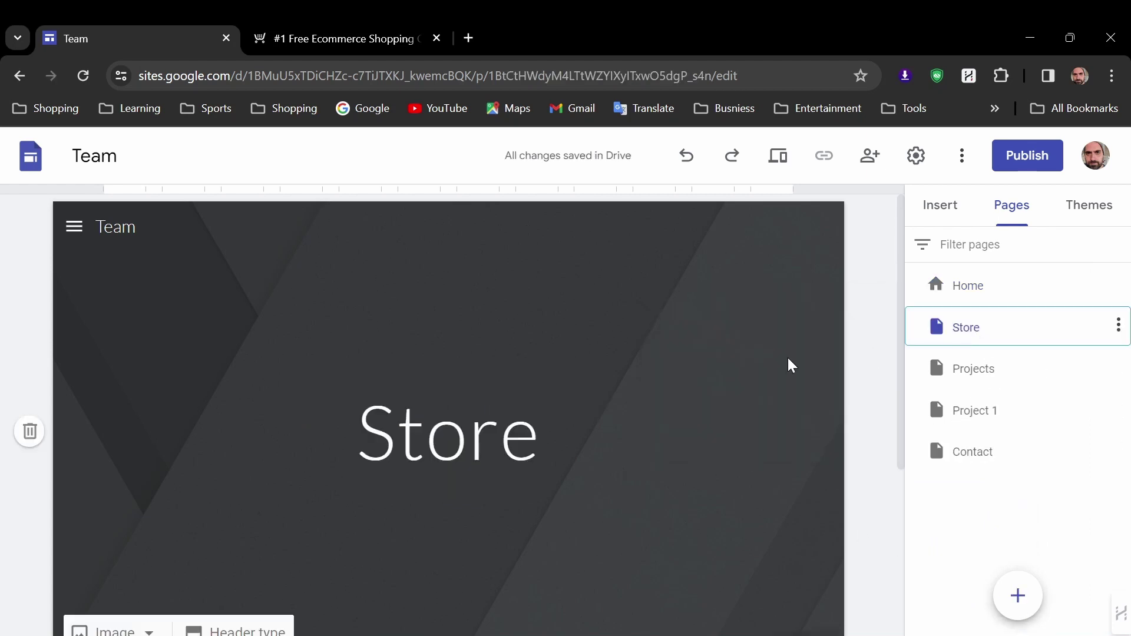
key(ctrl+Tab)
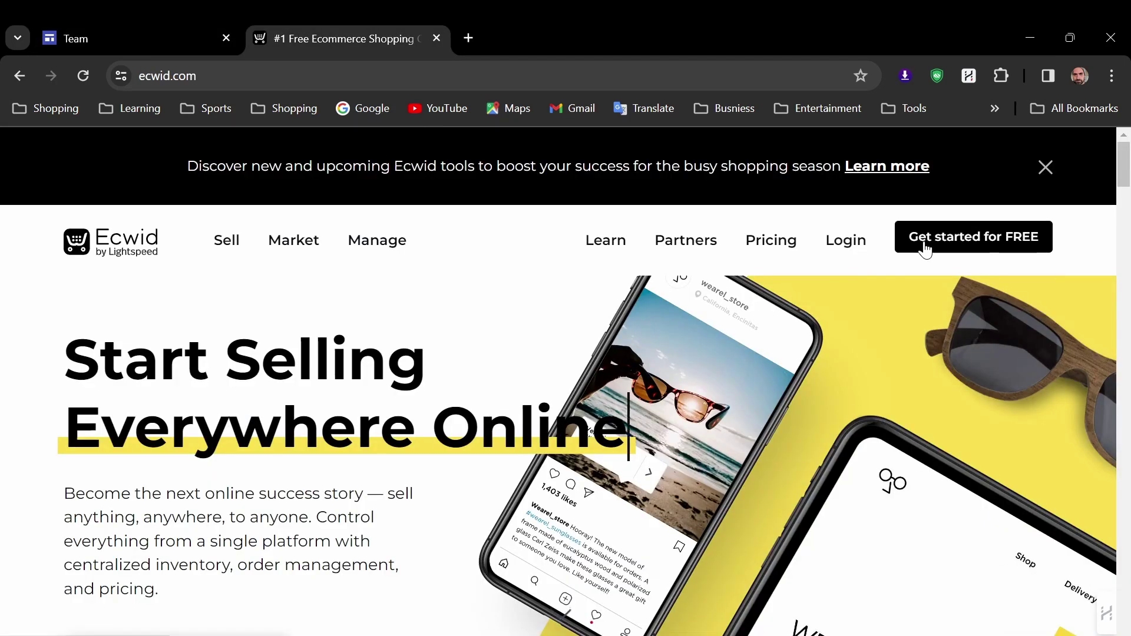
Browse Ecwid's pricing plans before reaching the control panel.
click(771, 240)
scroll(460, 305, down, 2)
scroll(460, 305, down, 2)
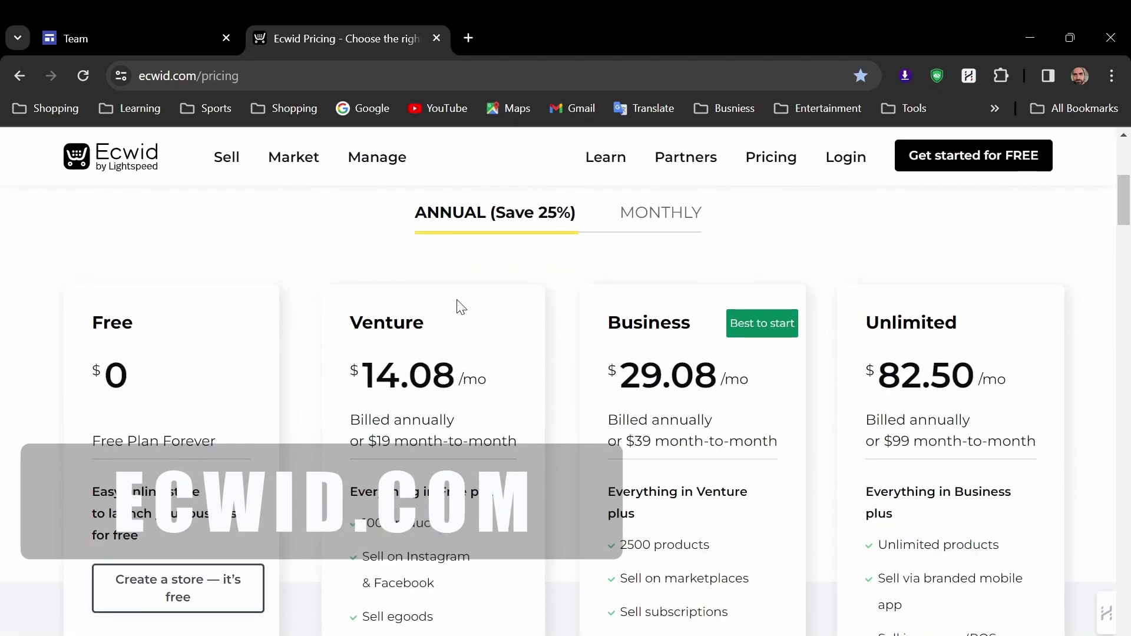
scroll(460, 306, down, 1)
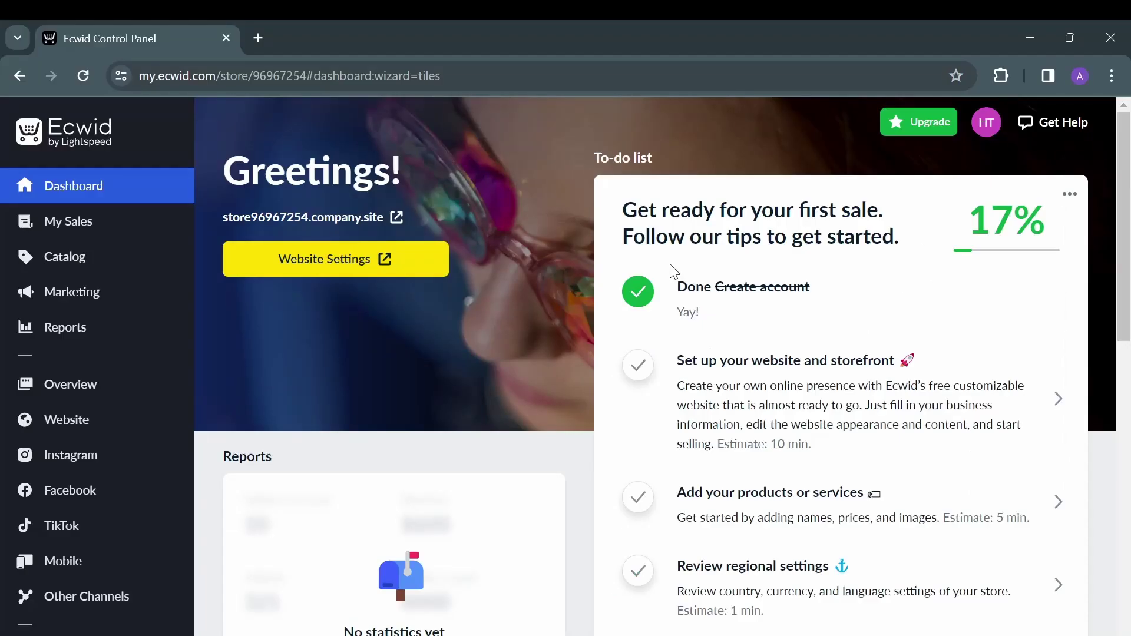
scroll(672, 270, down, 1)
scroll(672, 270, up, 1)
mouse_move(65, 256)
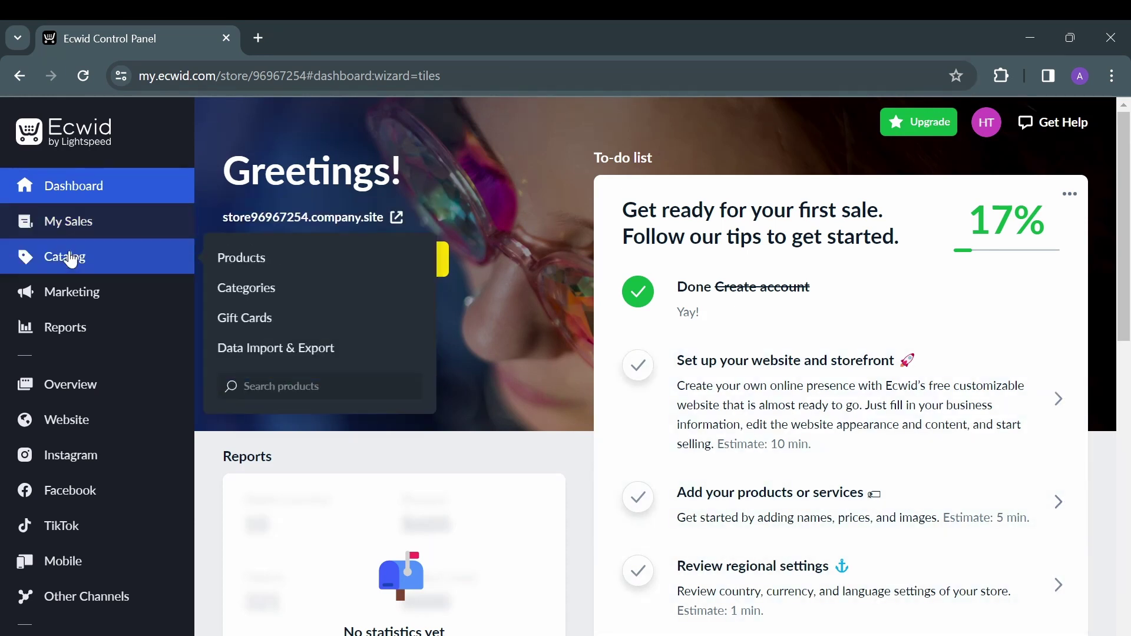
Delete every sample product in the Catalog and start a blank new product.
click(49, 265)
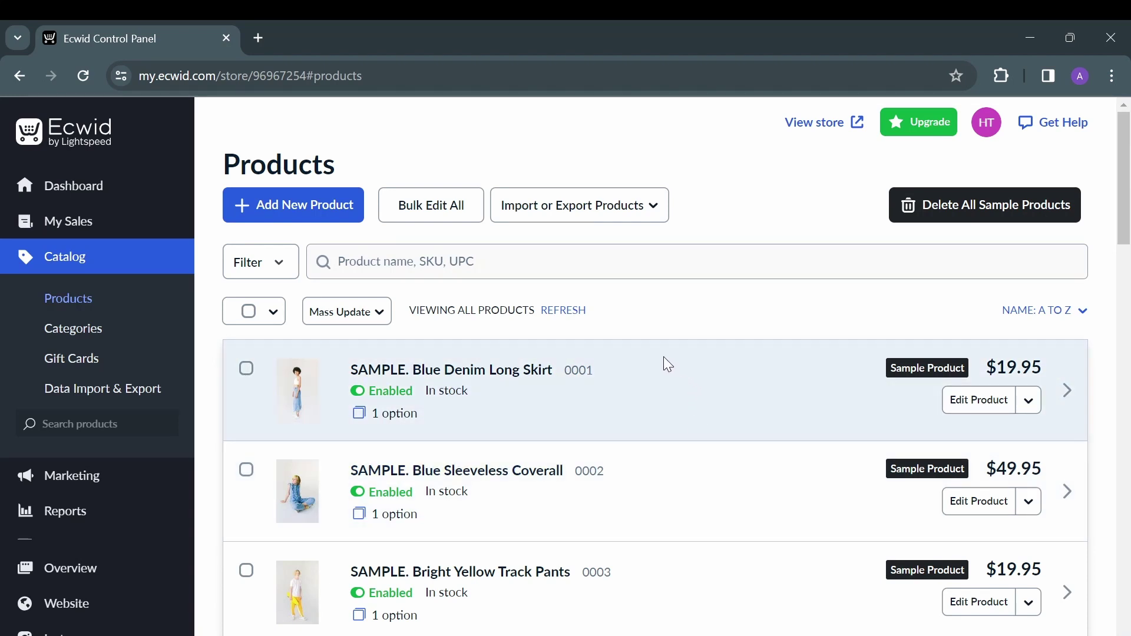
click(247, 312)
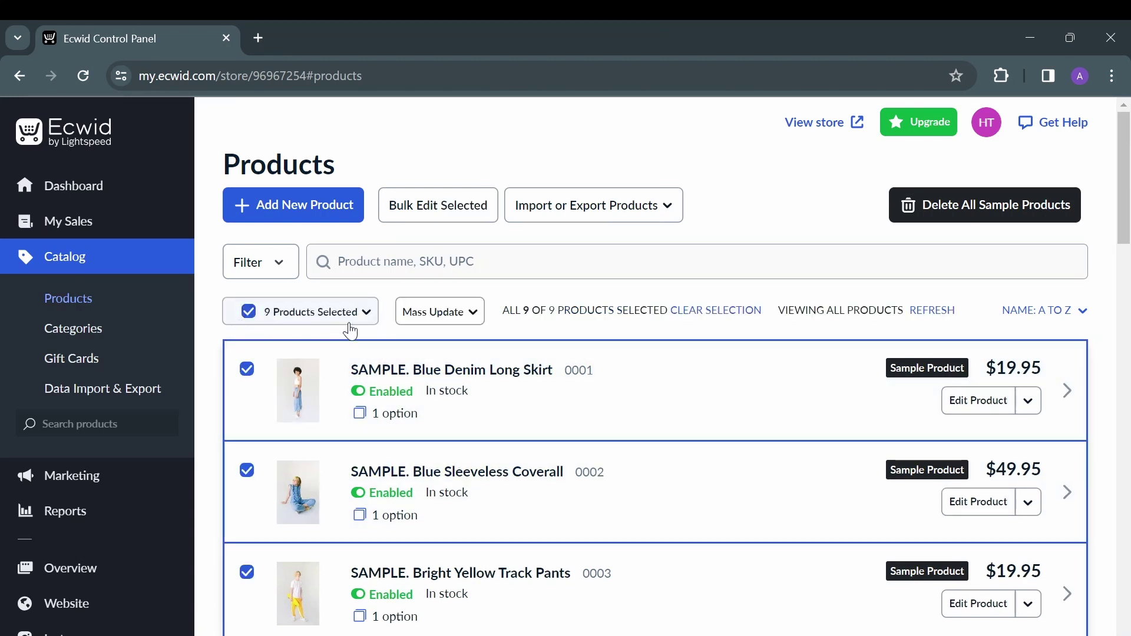
click(947, 206)
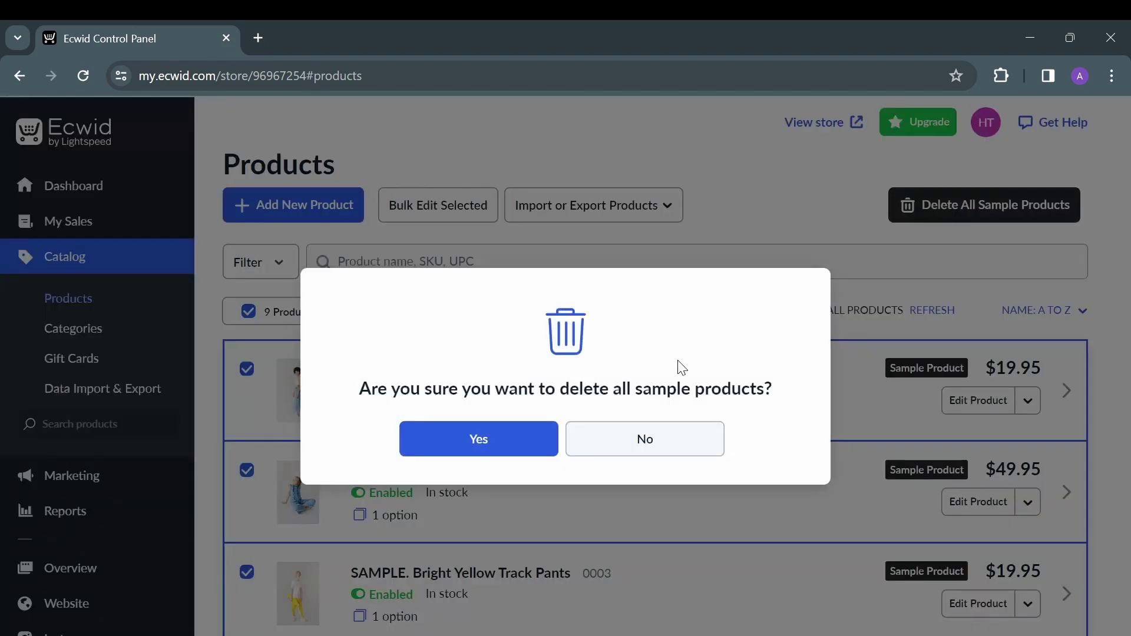
click(513, 439)
click(265, 204)
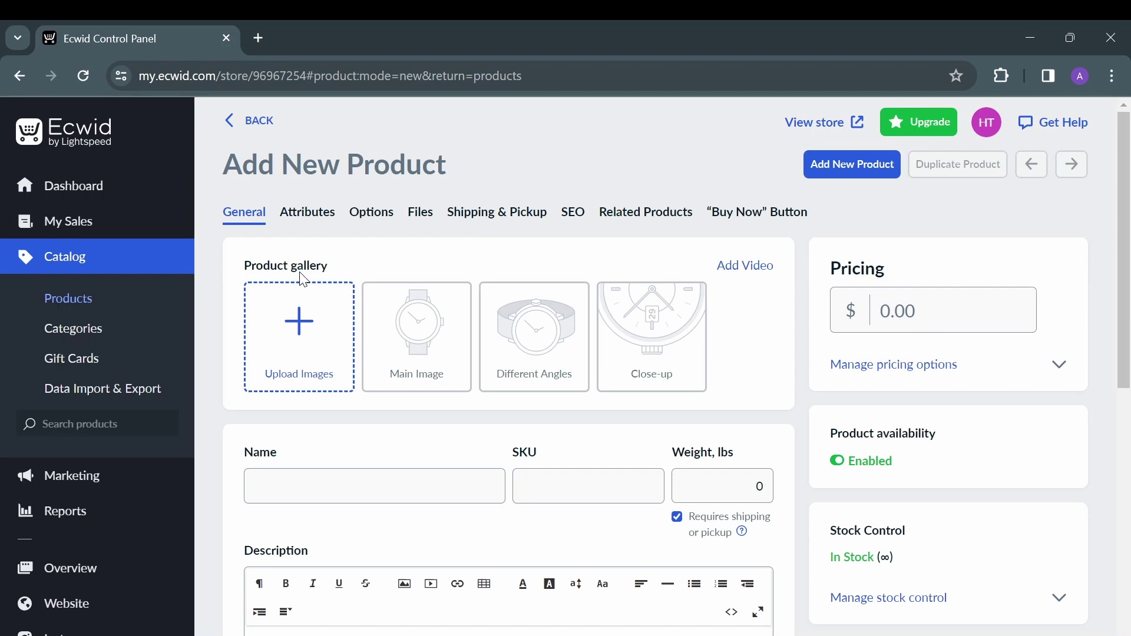
Add four shirt photos, the product name, SKU 8324432 and weight 0.4 lbs.
click(277, 474)
text(ng sleeve Shirt)
key(Tab)
click(576, 478)
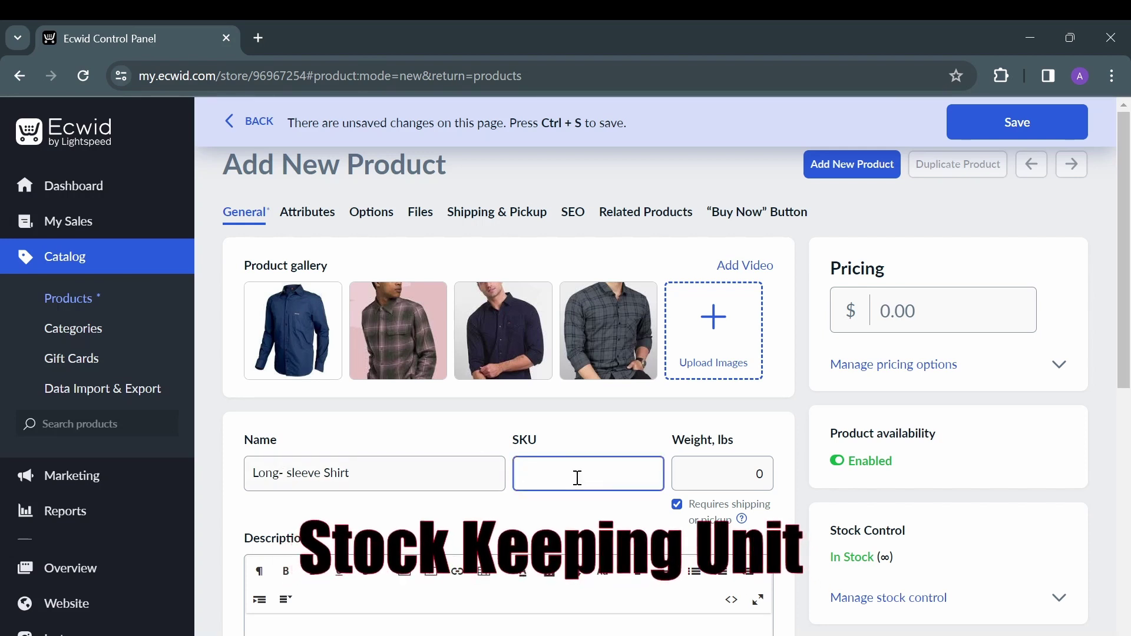
text(8324432)
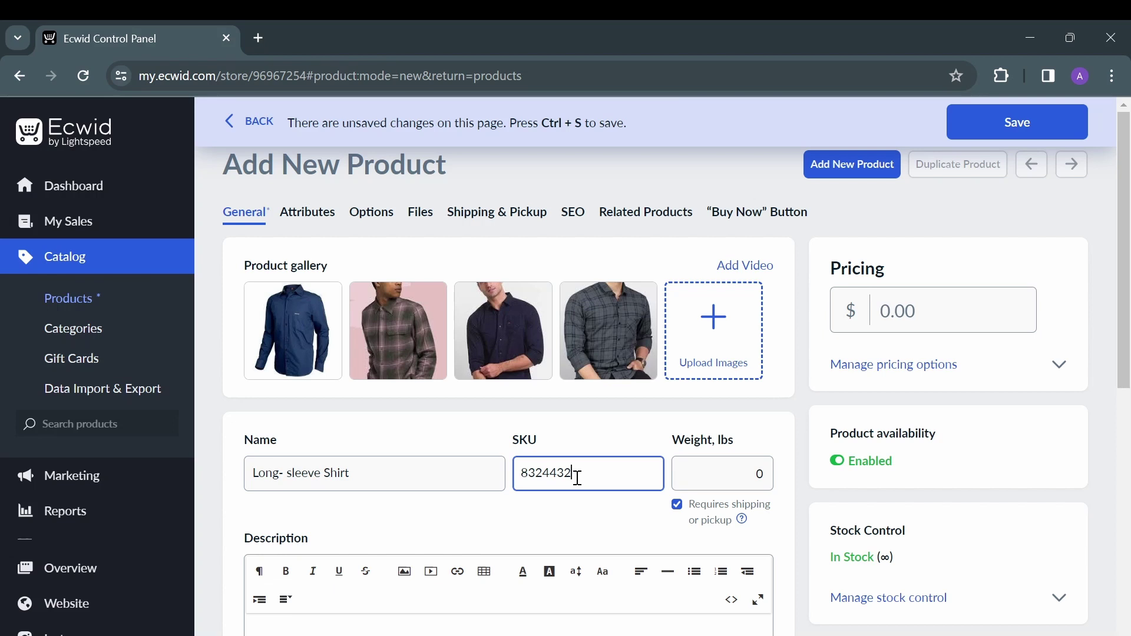
click(713, 472)
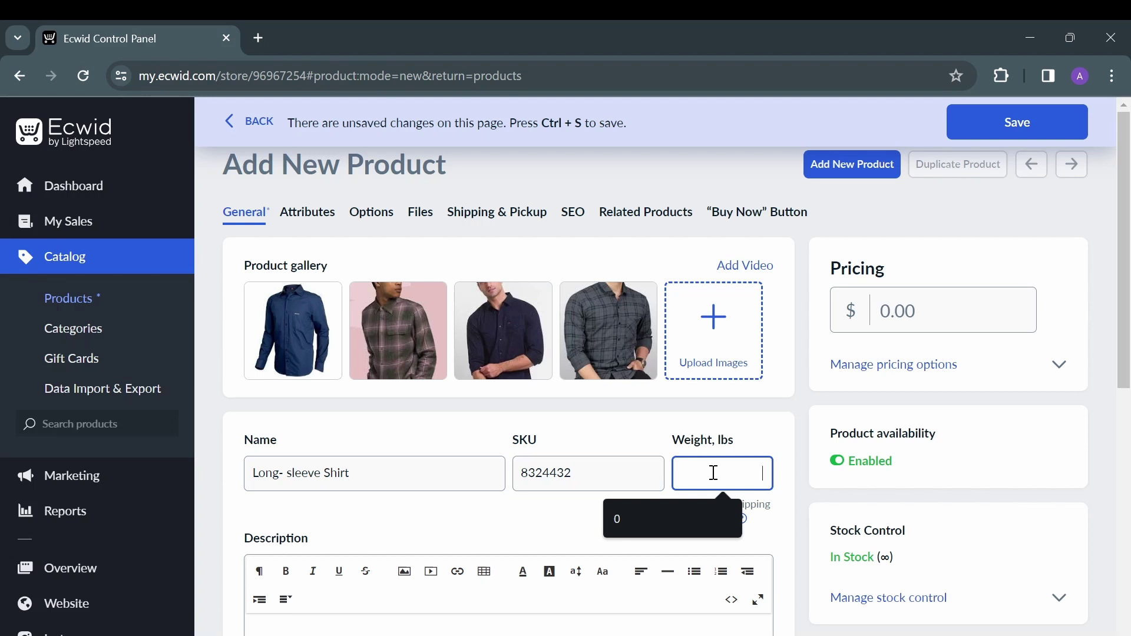
text(.4)
scroll(326, 480, down, 2)
Paste the full product description, then move to the Attributes UPC field.
click(325, 480)
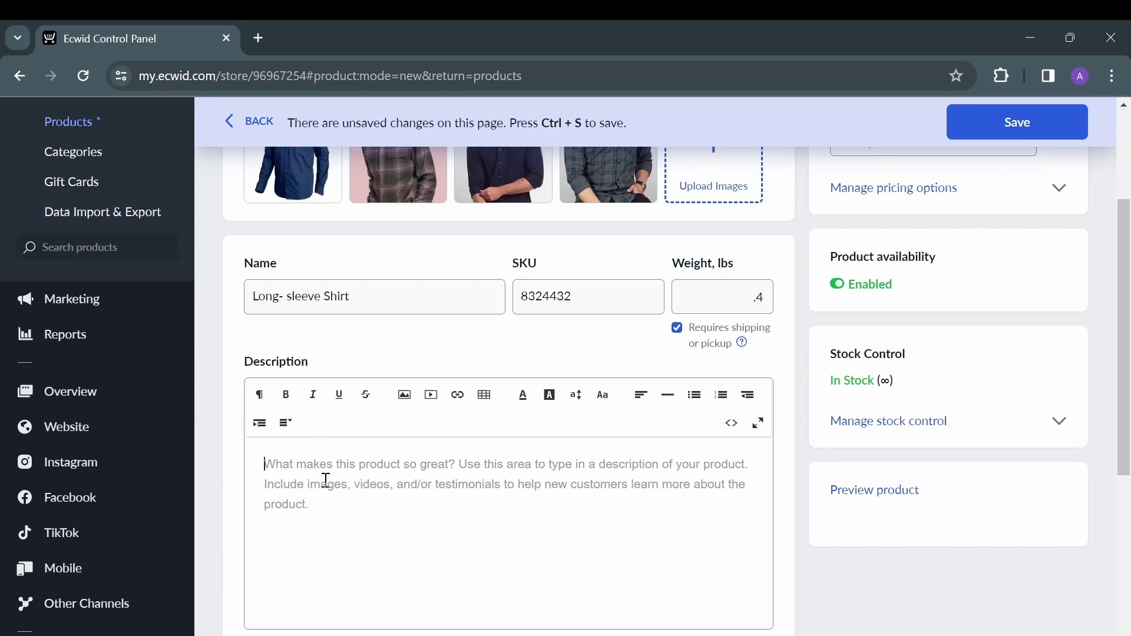
key(ctrl+v)
scroll(528, 265, down, 5)
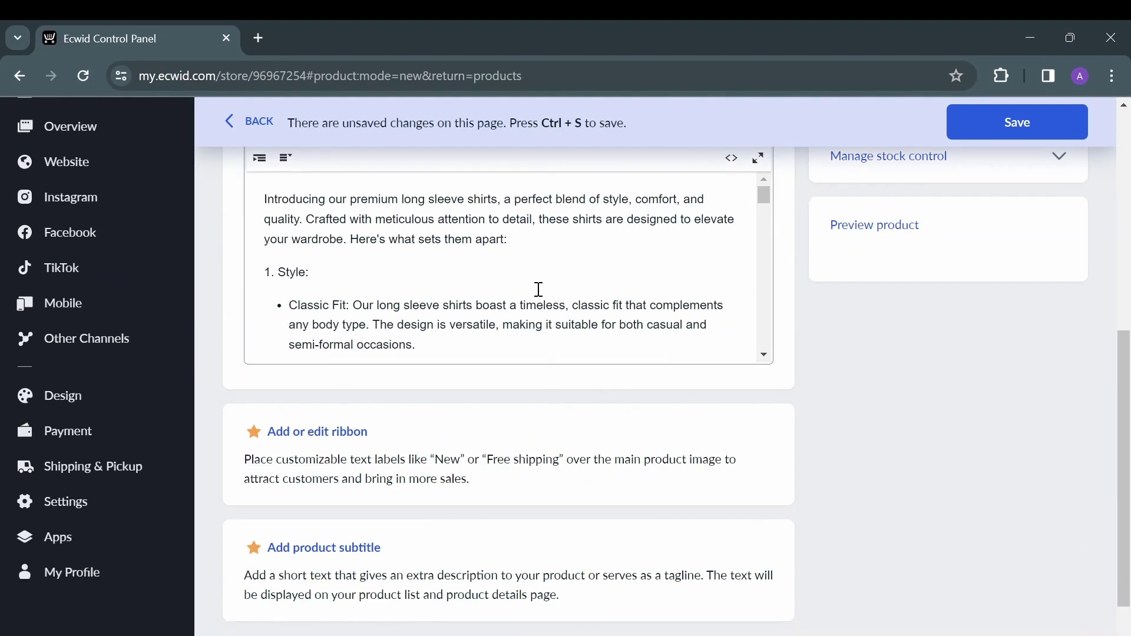
scroll(528, 265, down, 3)
scroll(476, 396, up, 5)
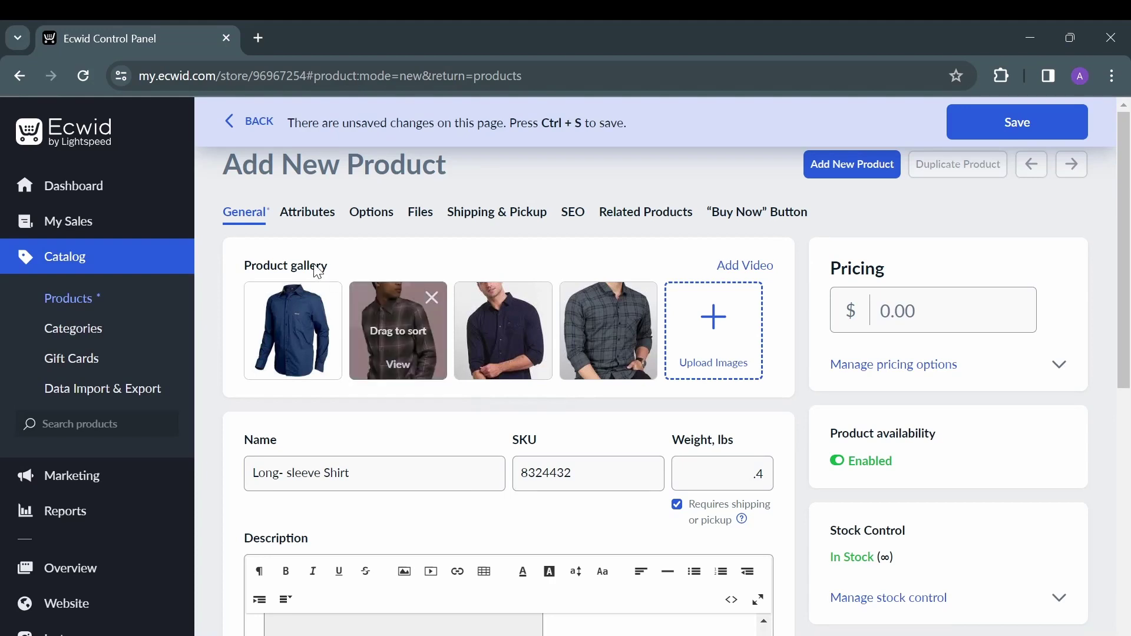
click(307, 213)
click(428, 345)
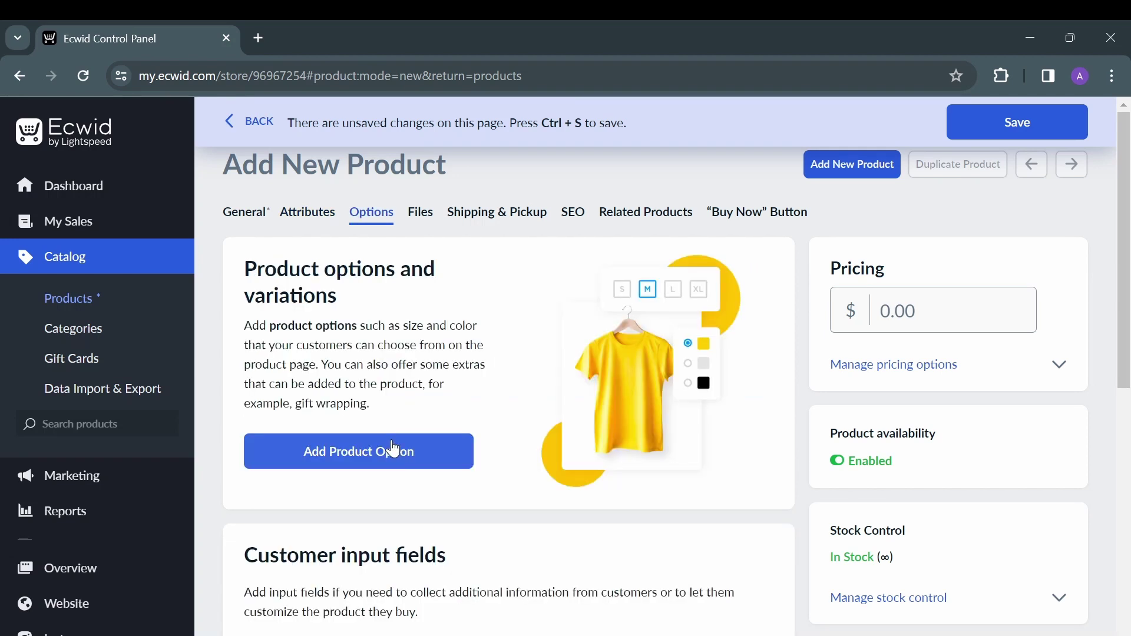
Add a Size option with values L, M and S, displayed as radio buttons.
click(393, 448)
click(304, 359)
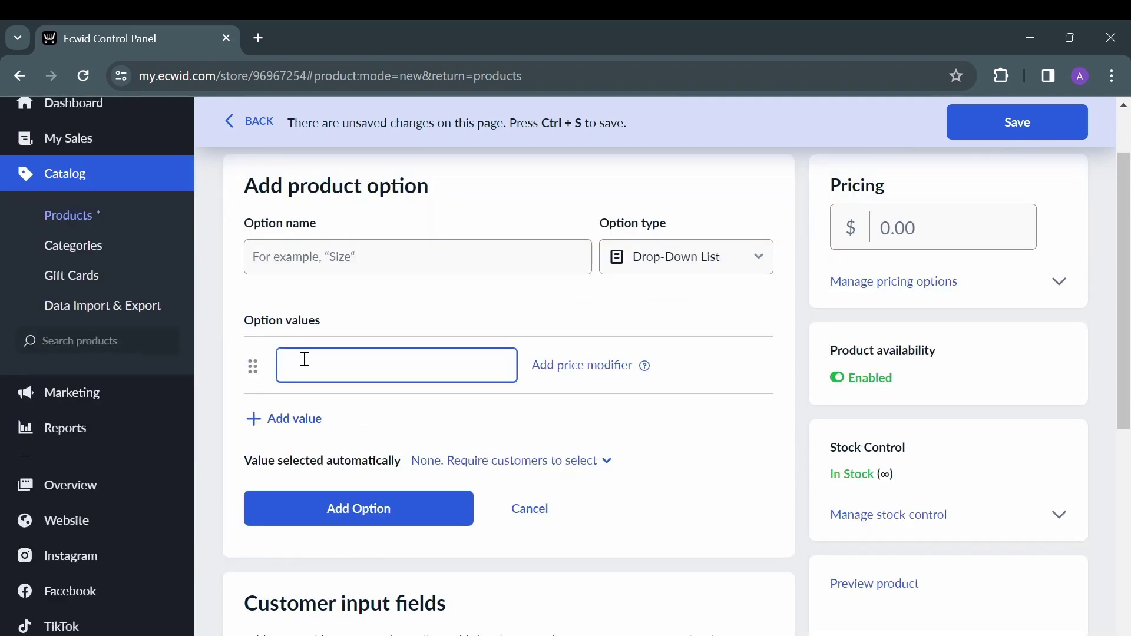
text(Size)
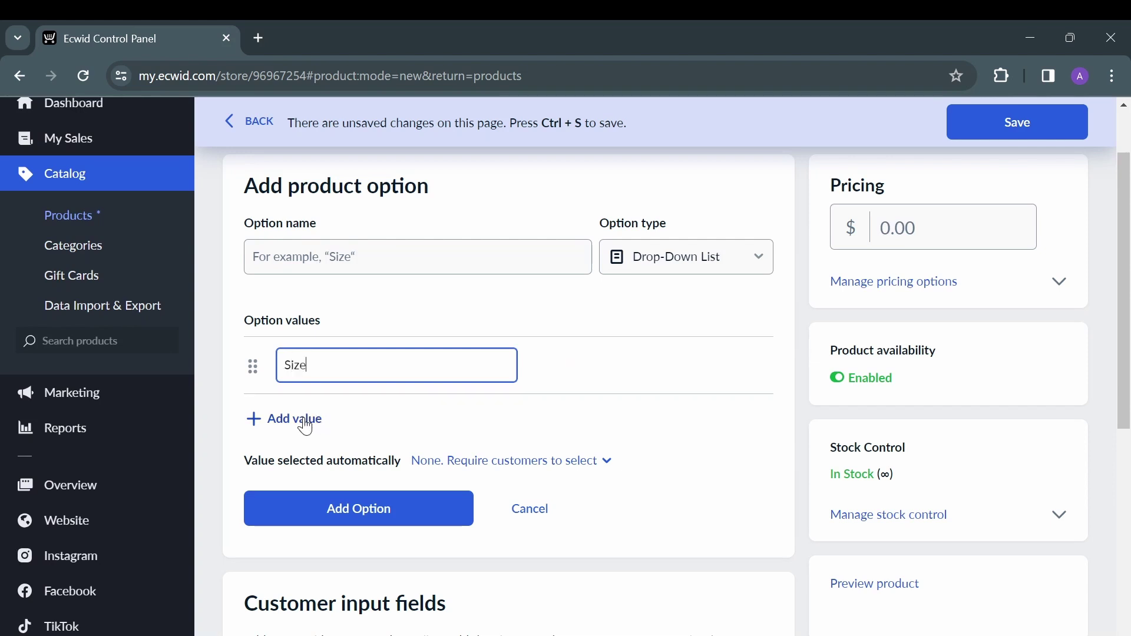
click(294, 419)
click(745, 257)
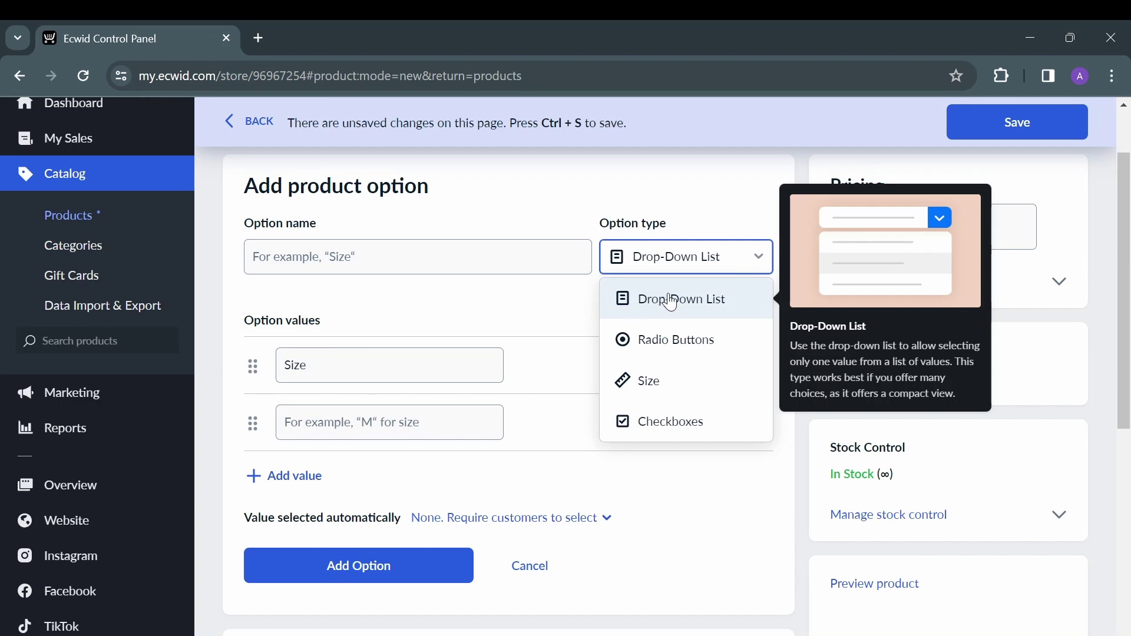
click(676, 339)
click(370, 422)
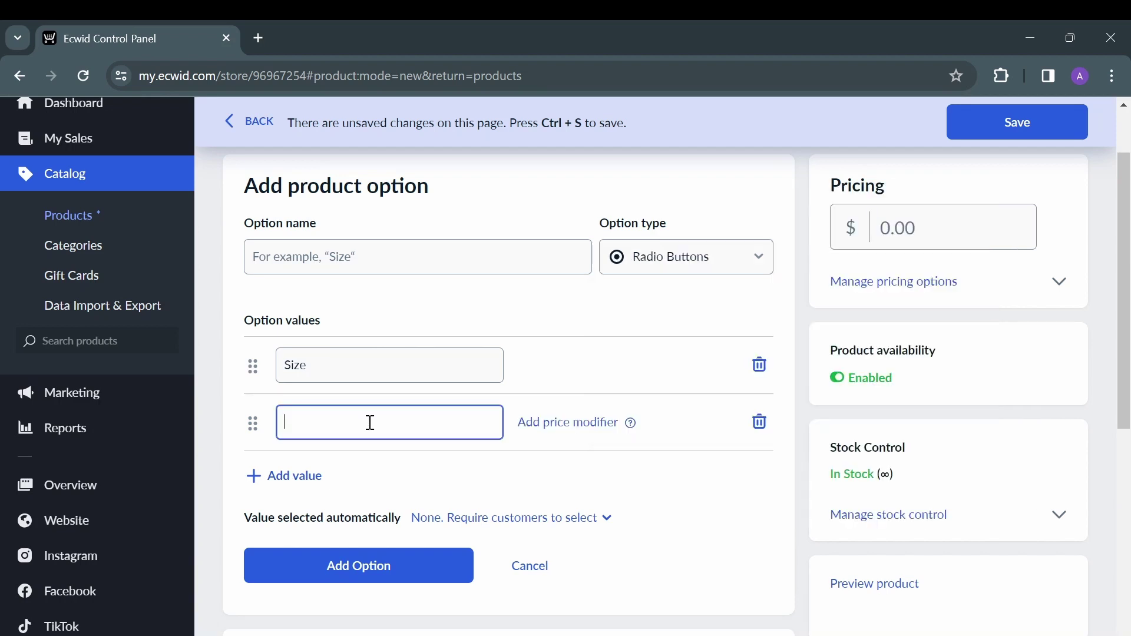
text(L)
key(Return)
text(M)
key(Return)
text(S)
scroll(303, 437, down, 1)
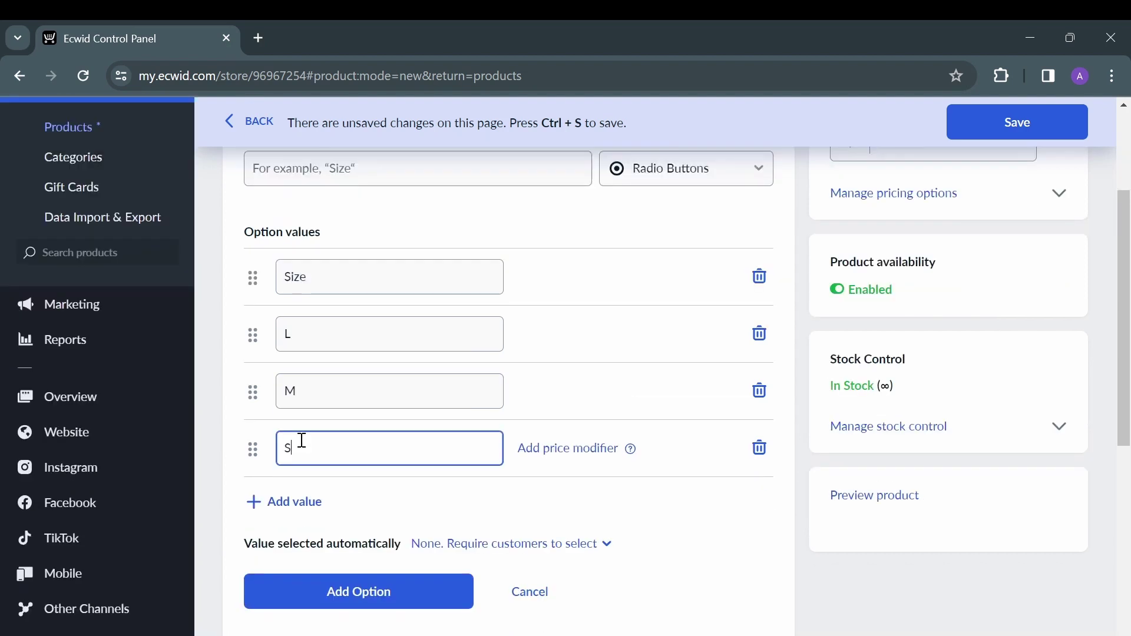
click(325, 604)
text(Size)
scroll(369, 339, down, 3)
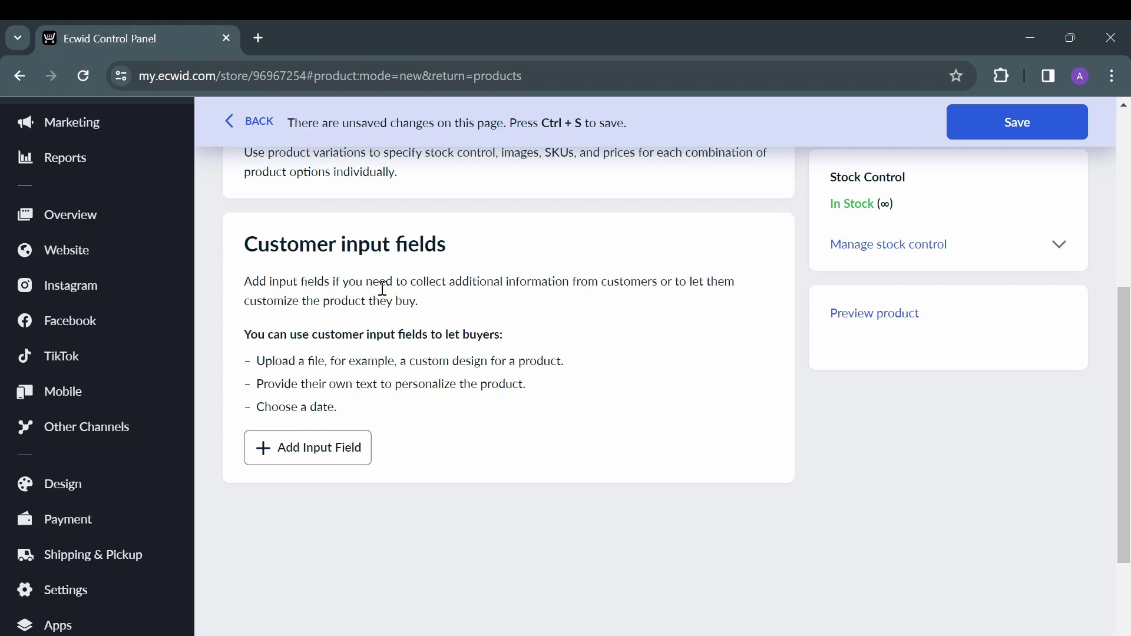
scroll(381, 288, up, 5)
Set the shirt's shipping to a fixed rate of 5 per item, replacing 0.00.
click(497, 211)
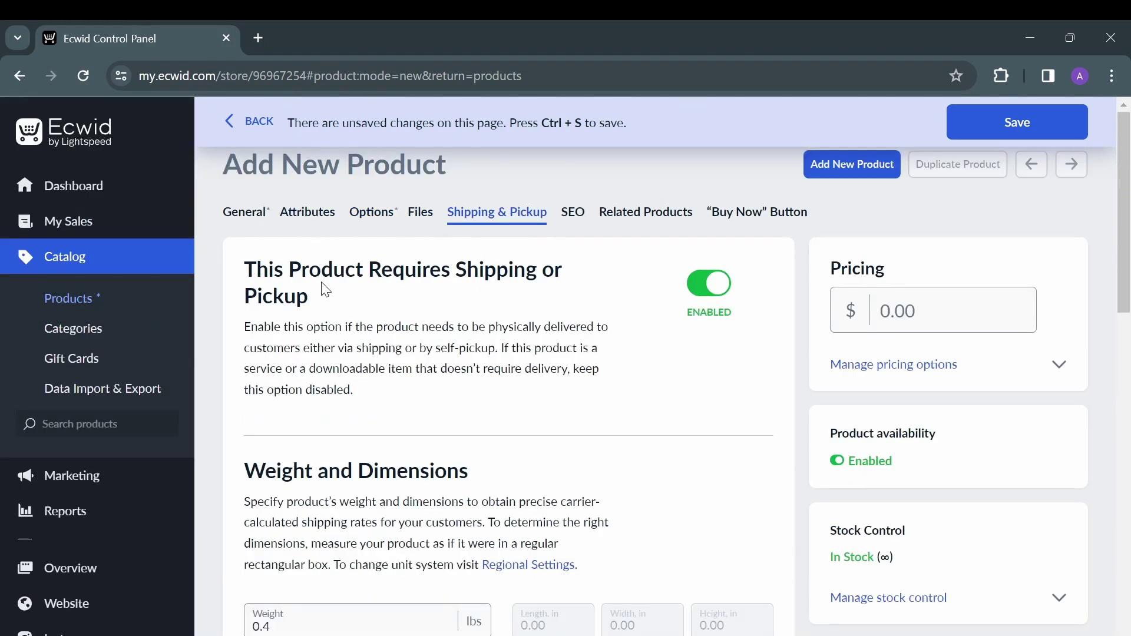
scroll(323, 293, down, 5)
scroll(322, 293, up, 2)
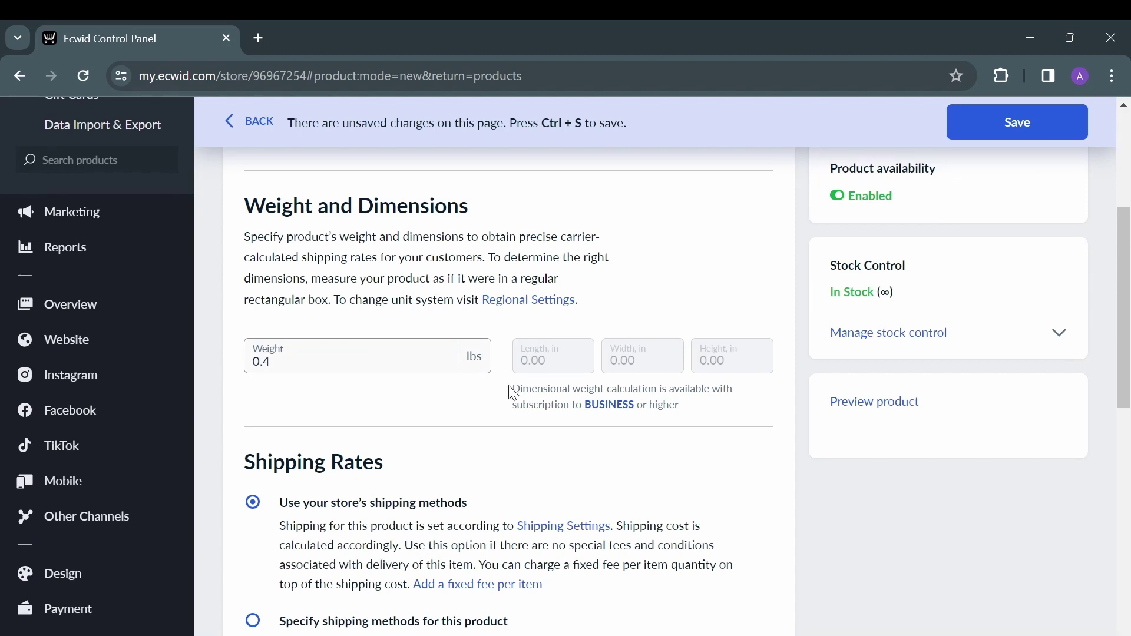
scroll(387, 404, down, 2)
scroll(296, 323, down, 1)
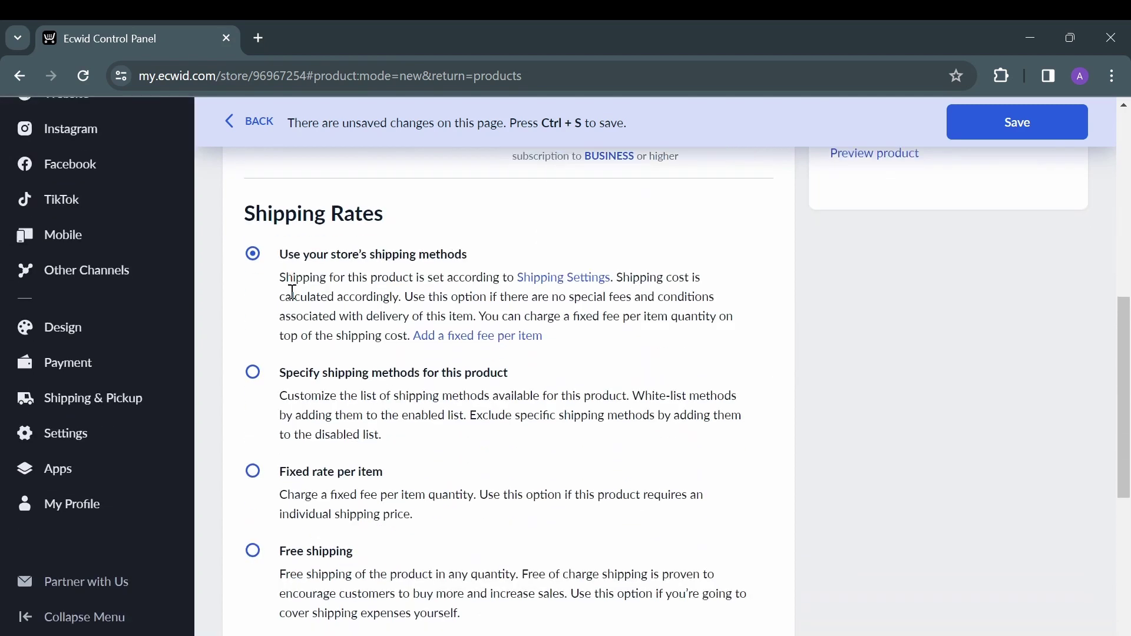
scroll(291, 346, down, 2)
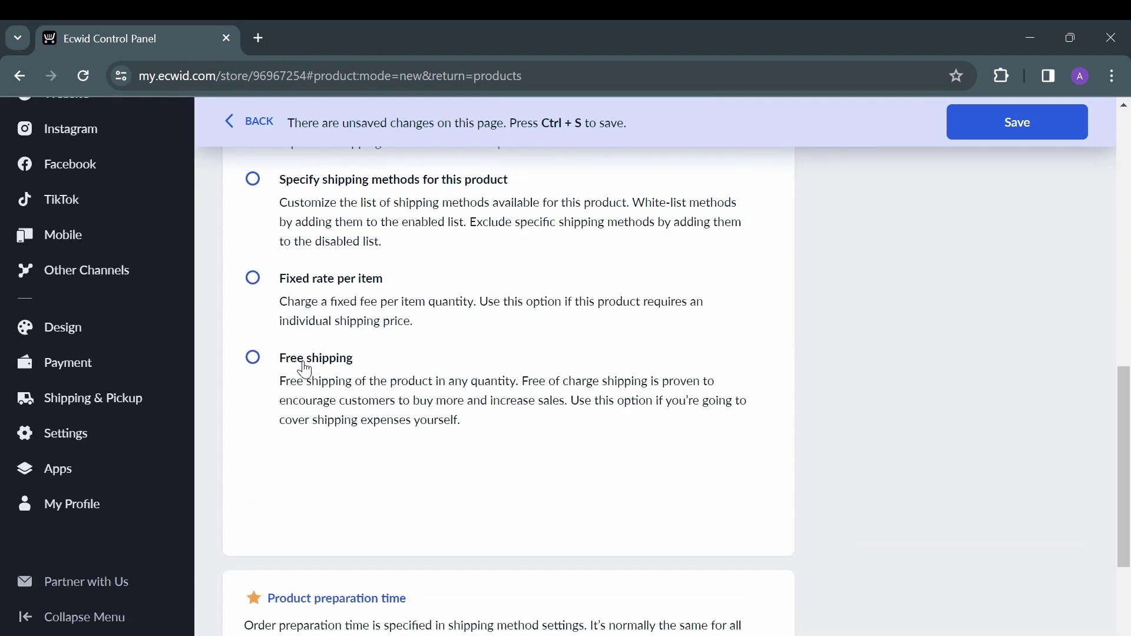
scroll(303, 368, up, 1)
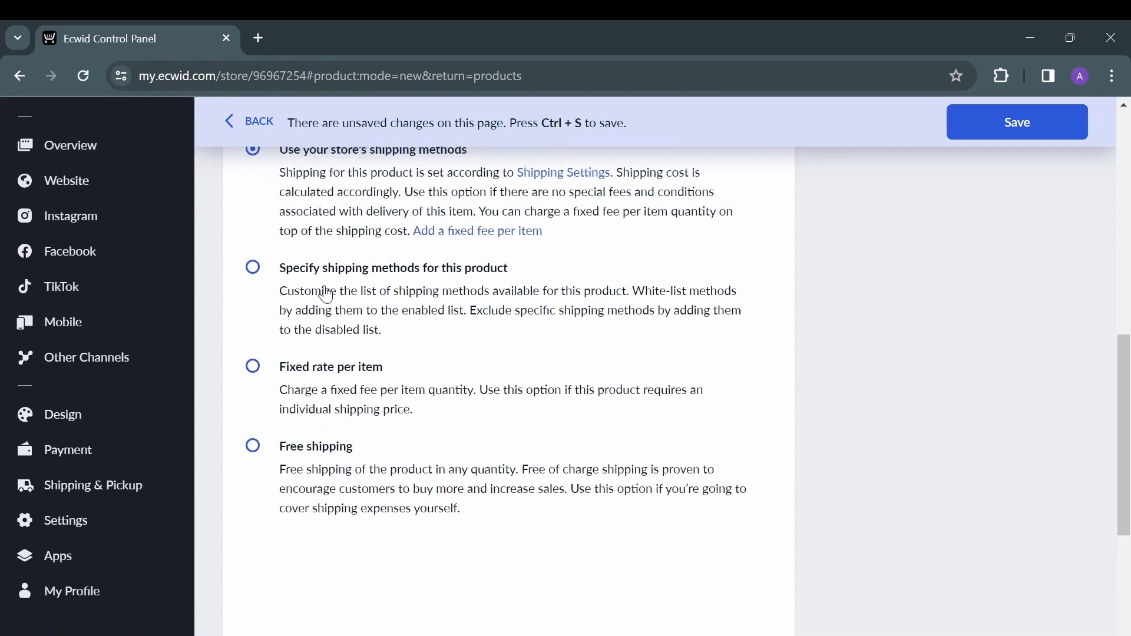
scroll(328, 271, up, 1)
click(253, 454)
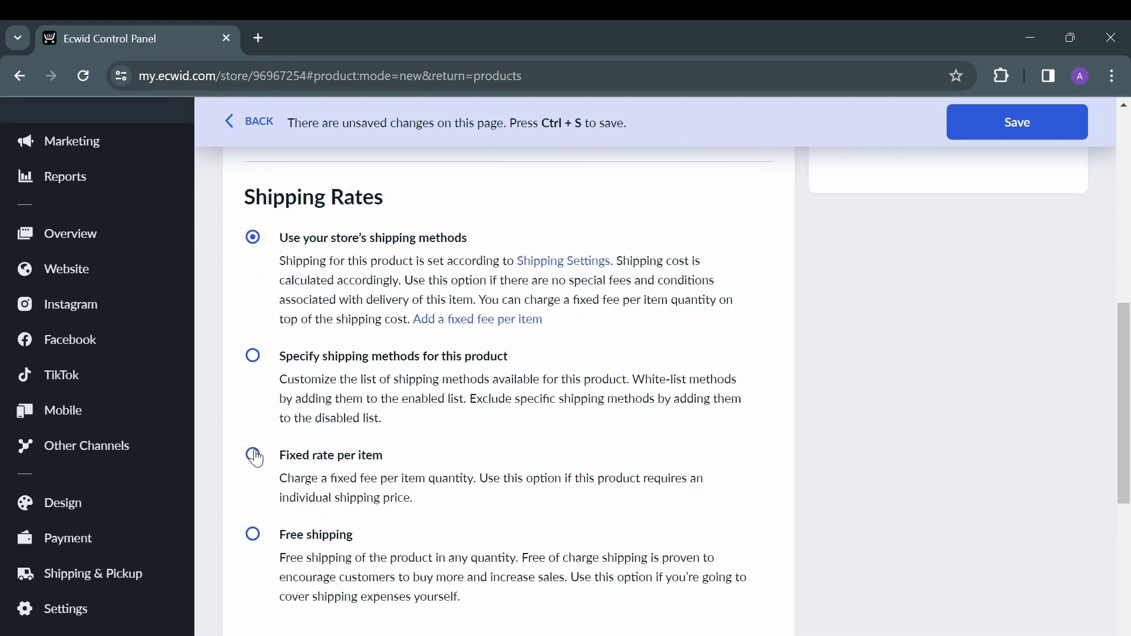
click(378, 528)
drag(377, 528, 301, 530)
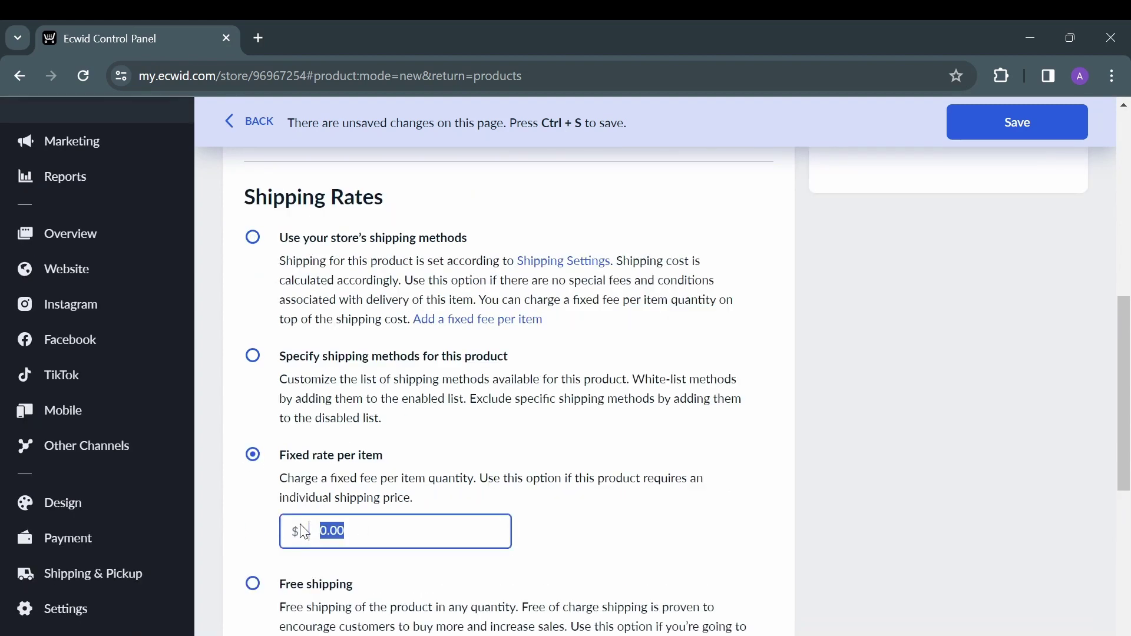
text(5)
scroll(586, 440, up, 1)
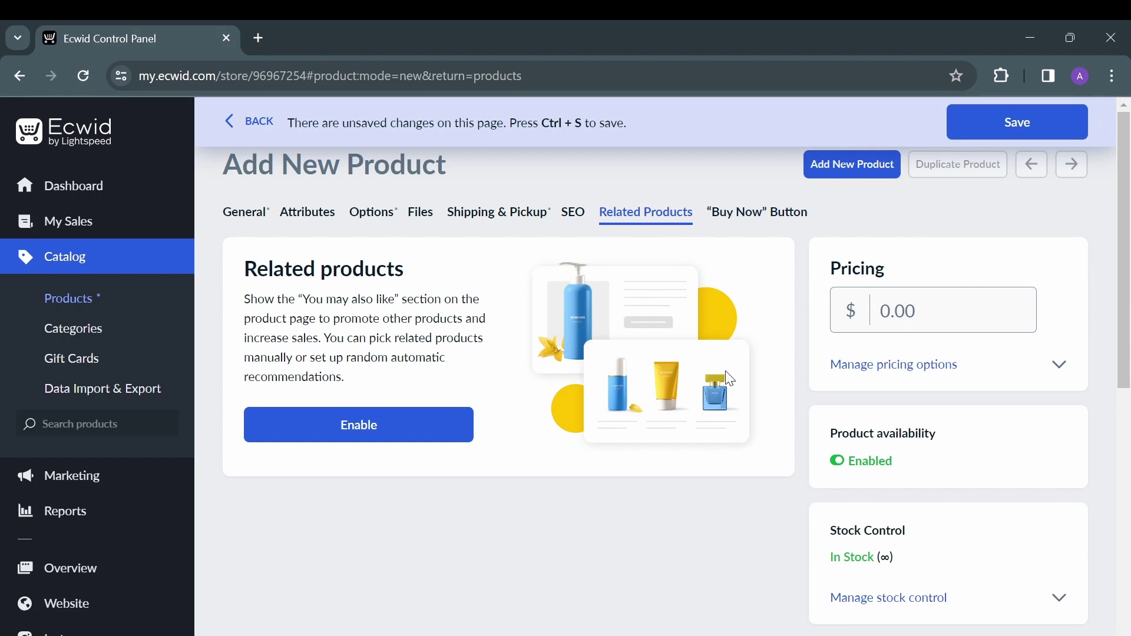
Price the shirt at 15 and open the Buy Now Button tab.
click(959, 315)
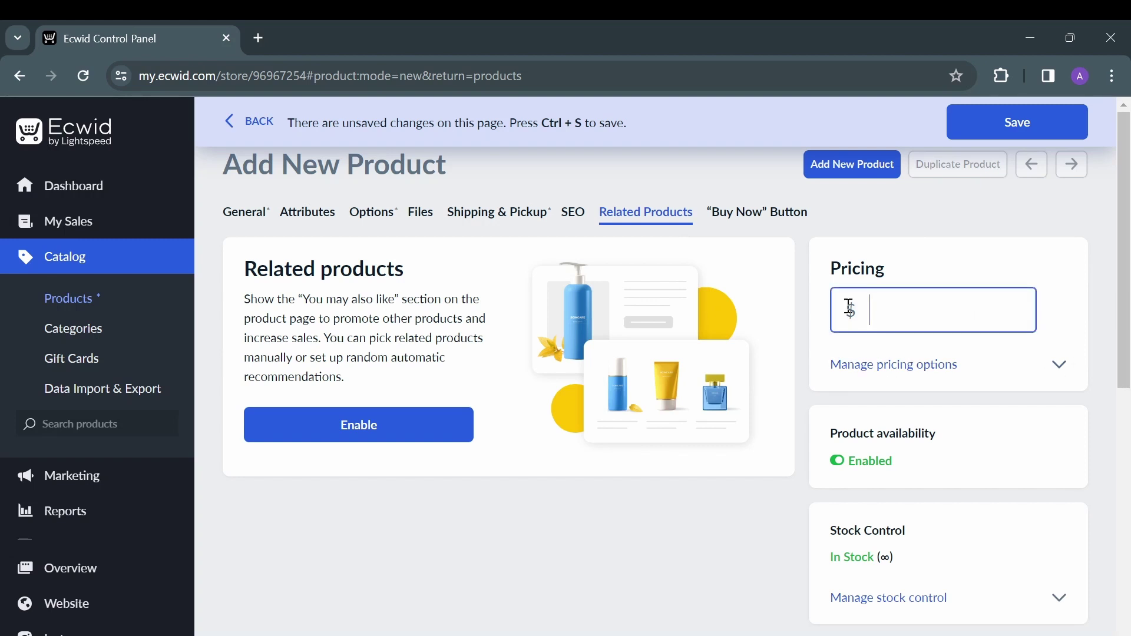
text(15)
click(741, 215)
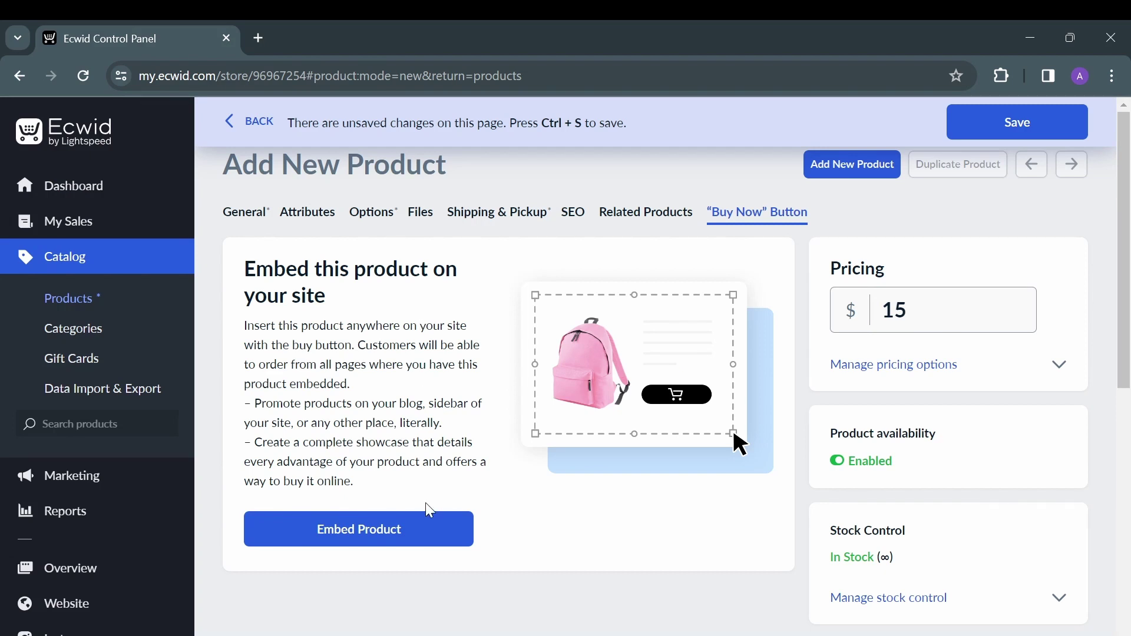
Generate and copy full-size, two-column embed code for the Long-sleeve Shirt.
click(410, 530)
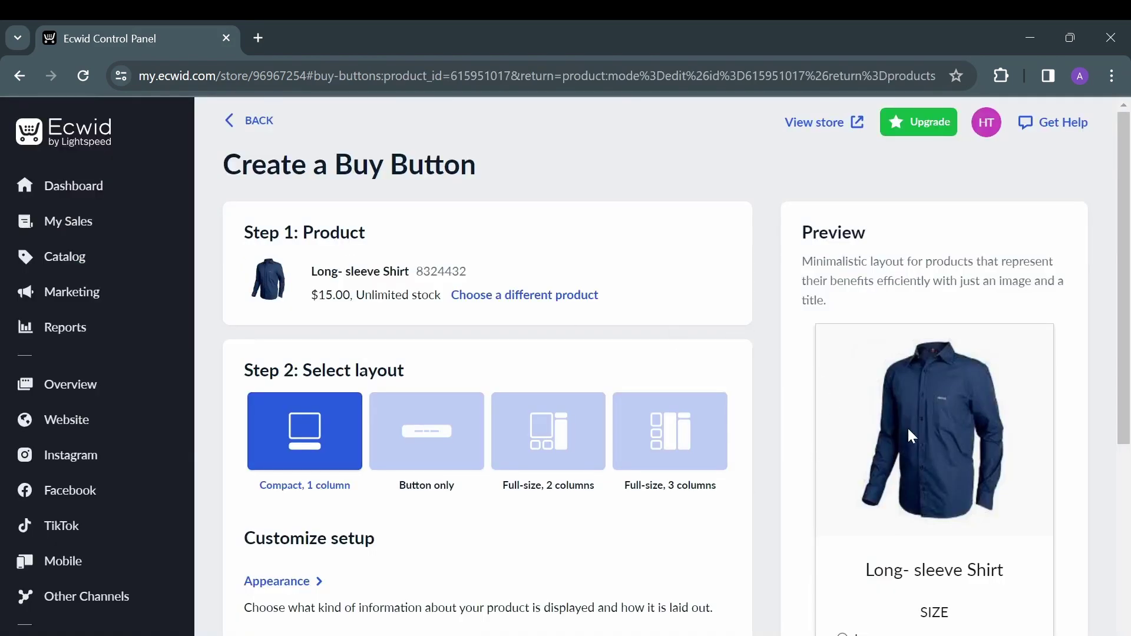
click(420, 446)
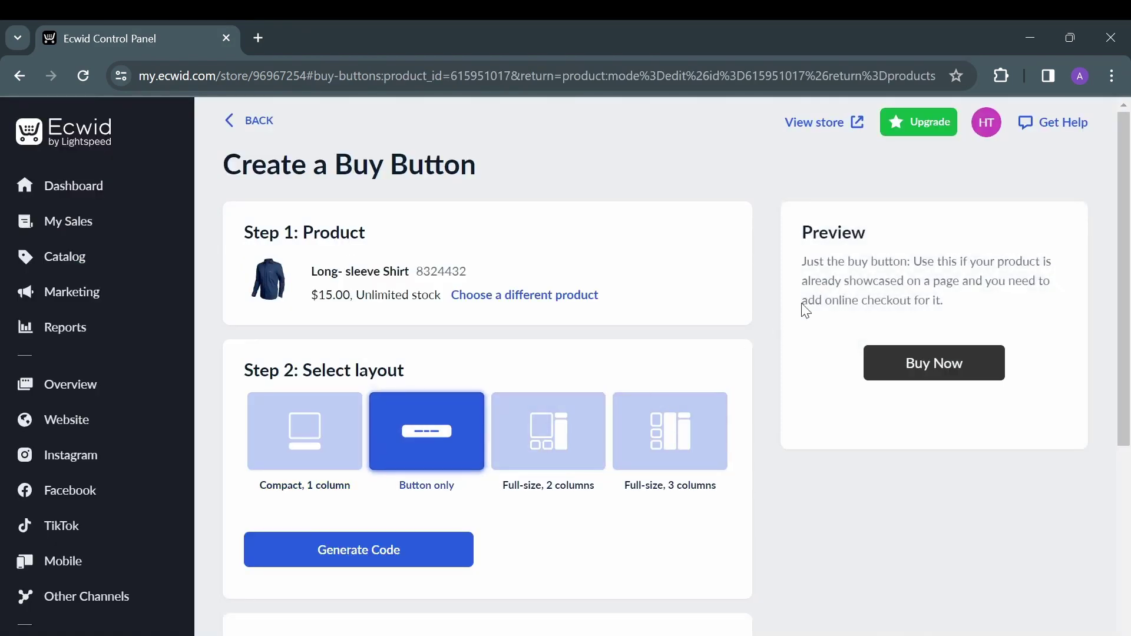
click(565, 422)
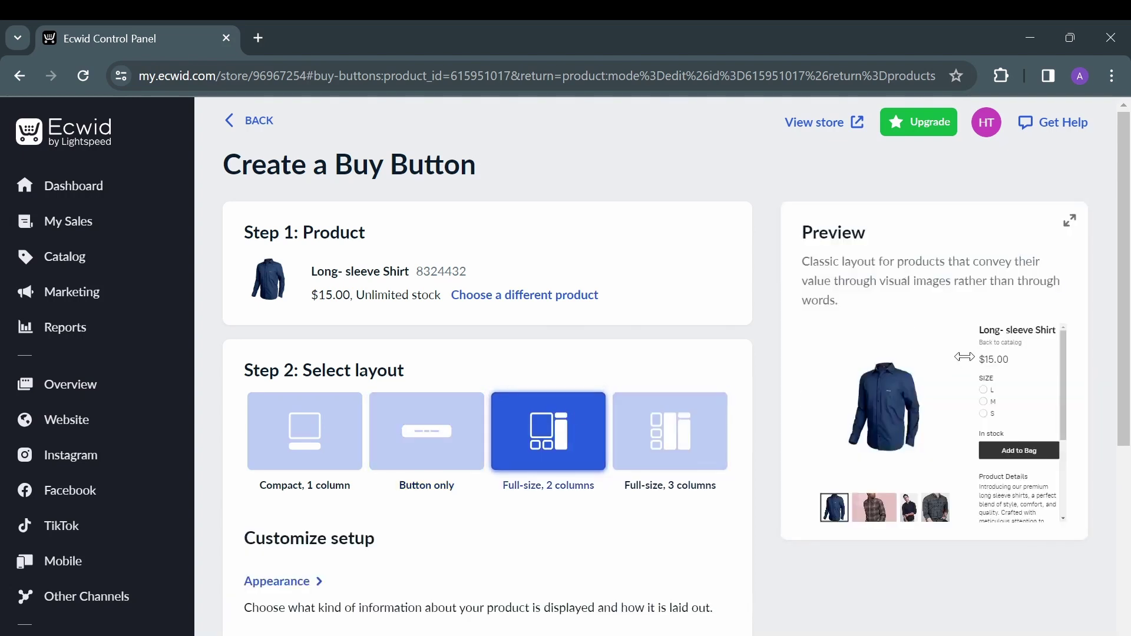
scroll(961, 362, down, 2)
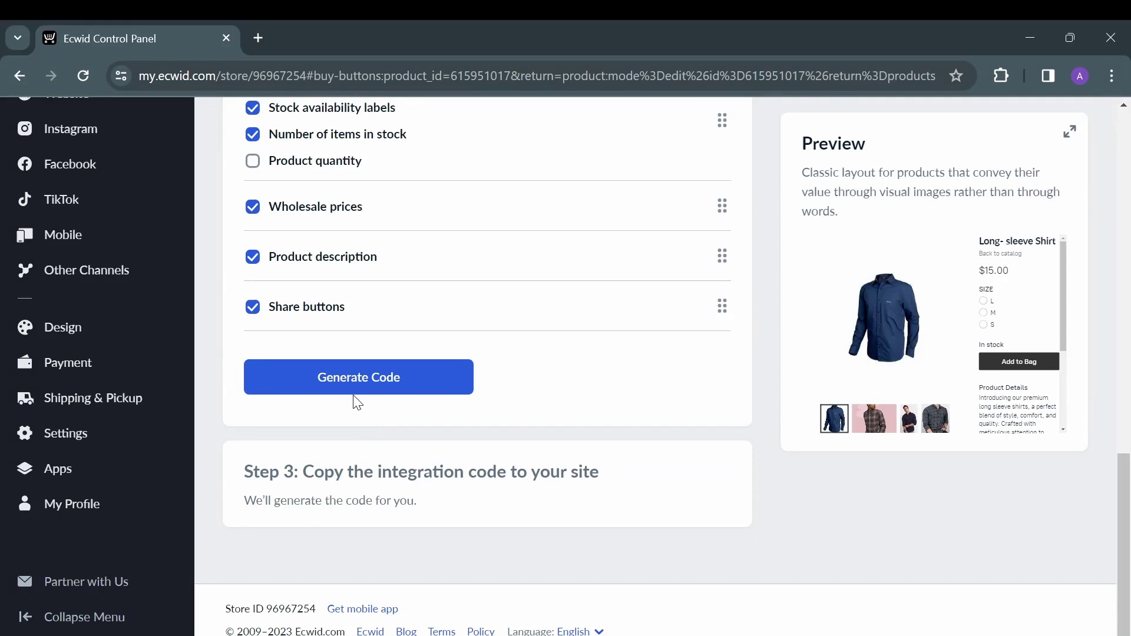
click(355, 387)
scroll(633, 533, down, 2)
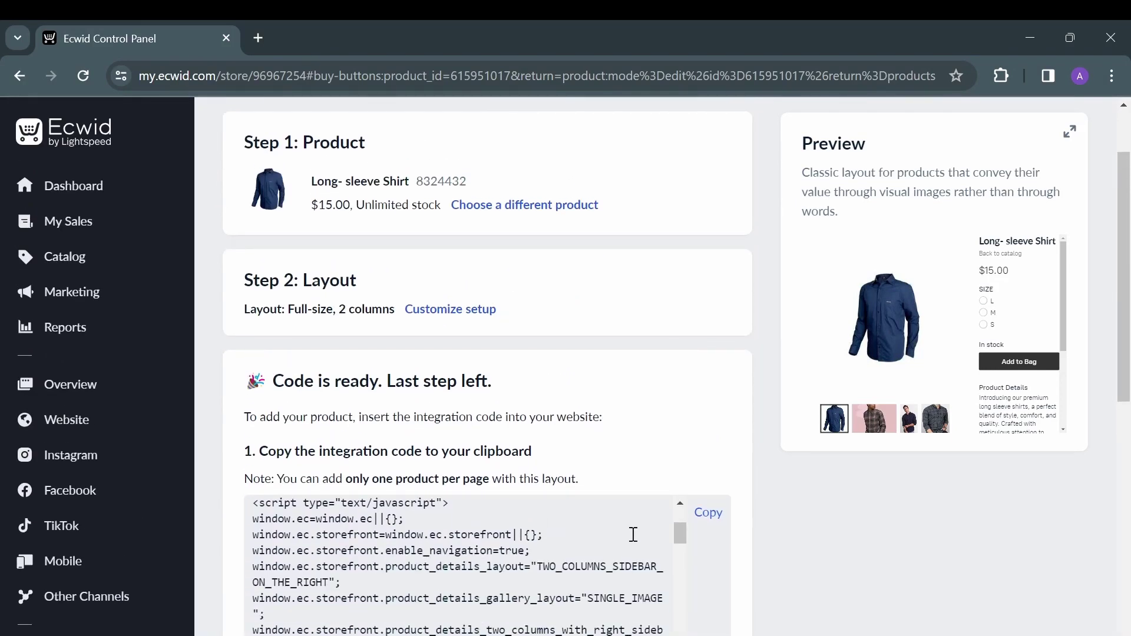
scroll(714, 517, down, 5)
click(708, 514)
scroll(581, 356, down, 3)
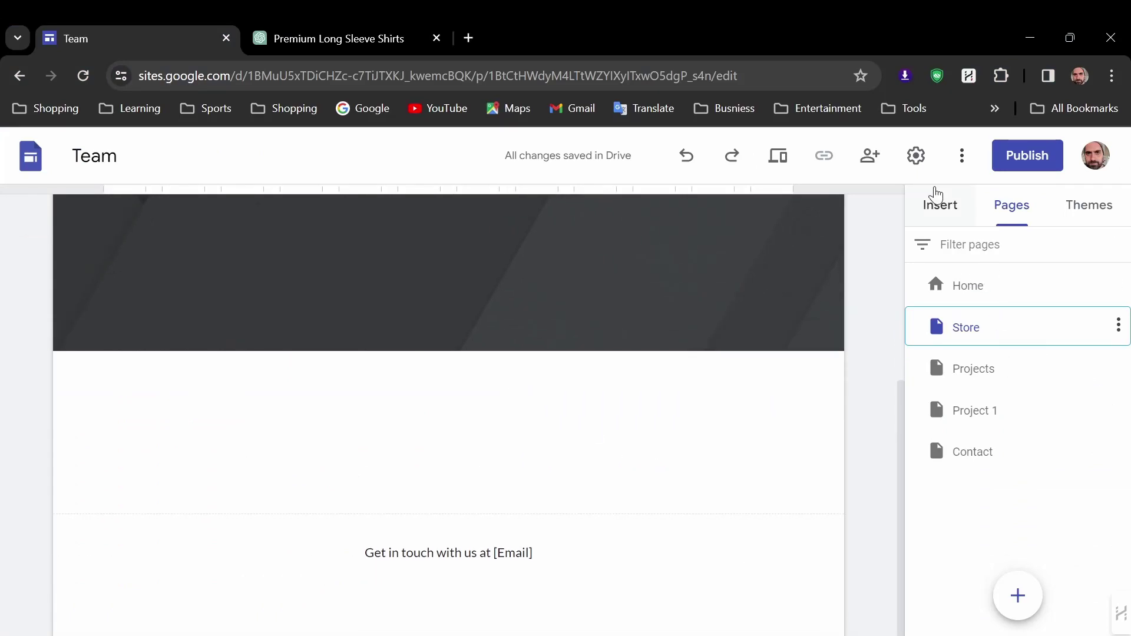
Embed the copied Ecwid code on the Store page and widen the block.
click(938, 212)
click(958, 349)
click(459, 343)
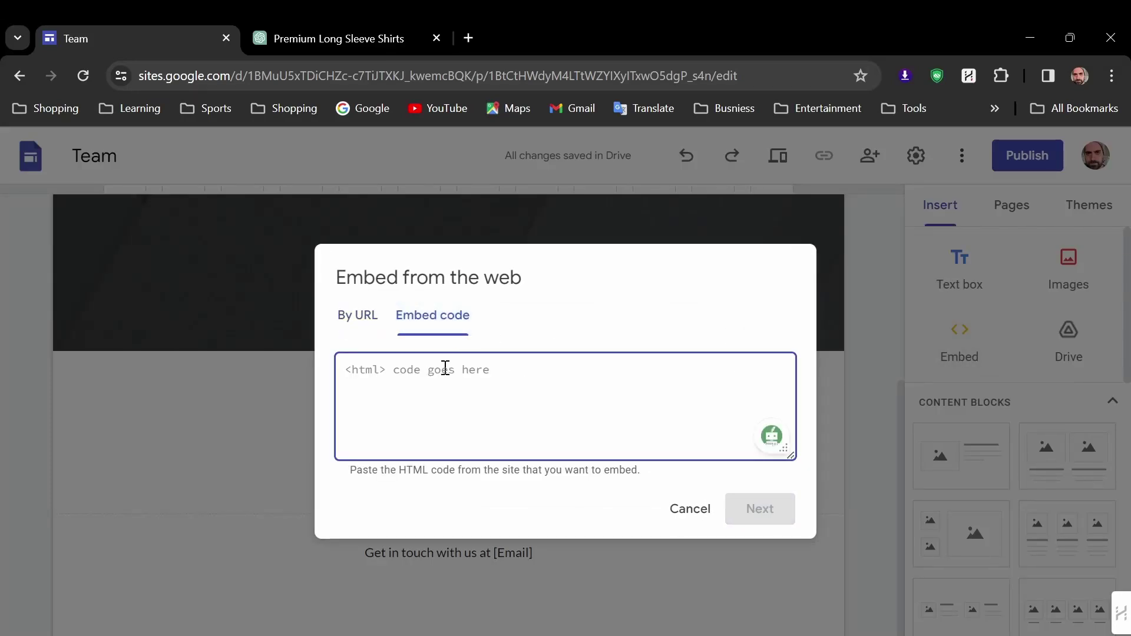
key(ctrl+v)
click(760, 508)
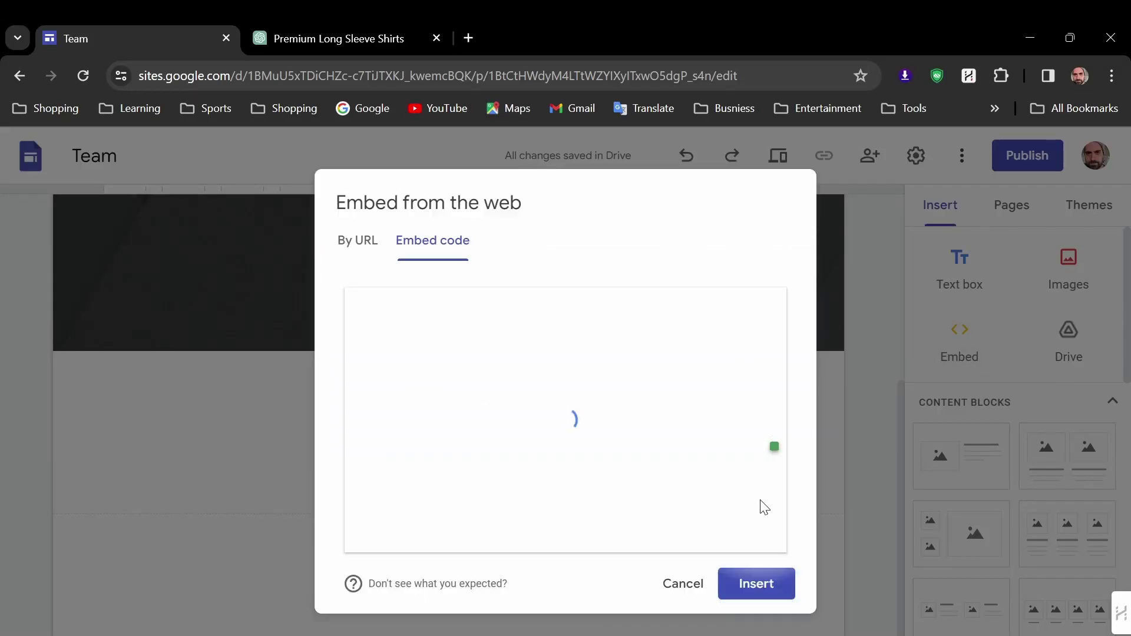
click(755, 585)
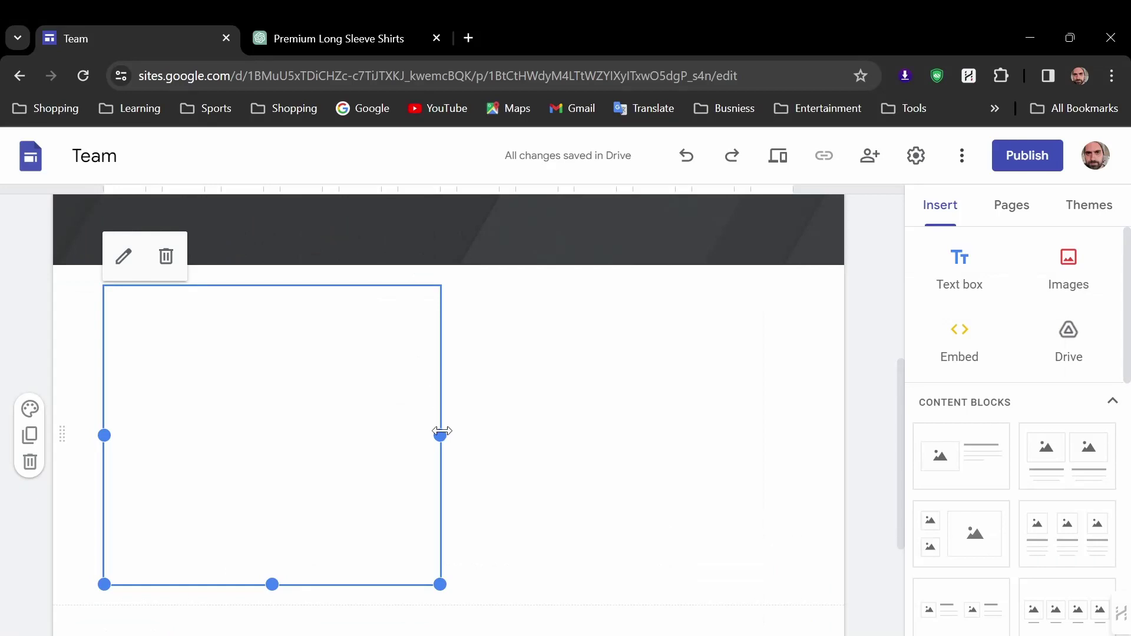
drag(808, 446, 832, 447)
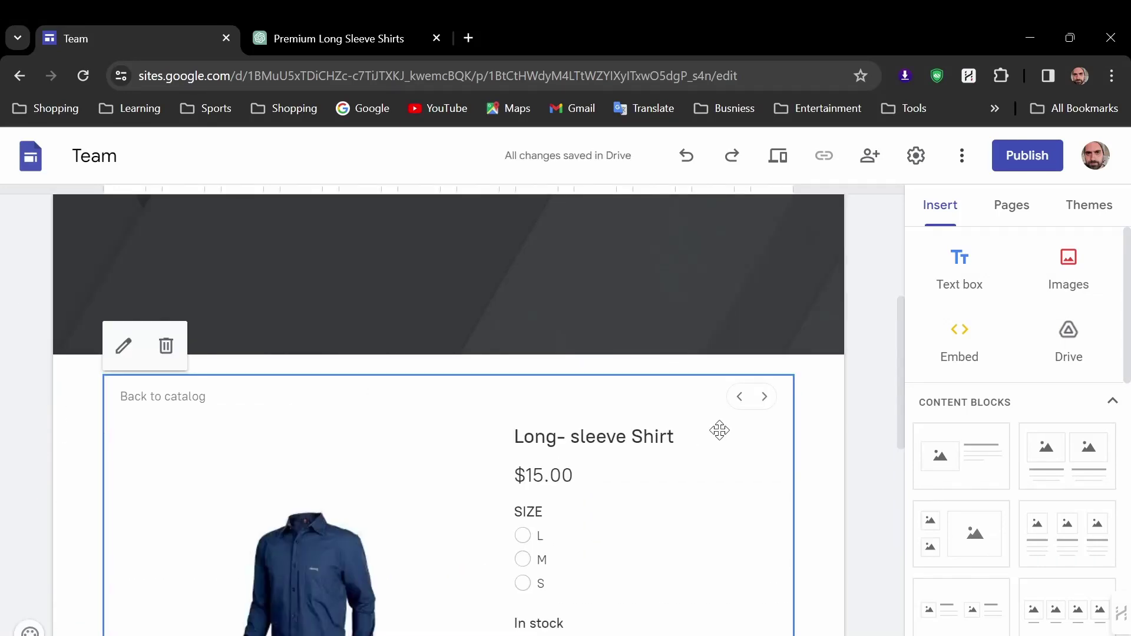
Preview the Store page and flip through all four shirt photos.
click(781, 160)
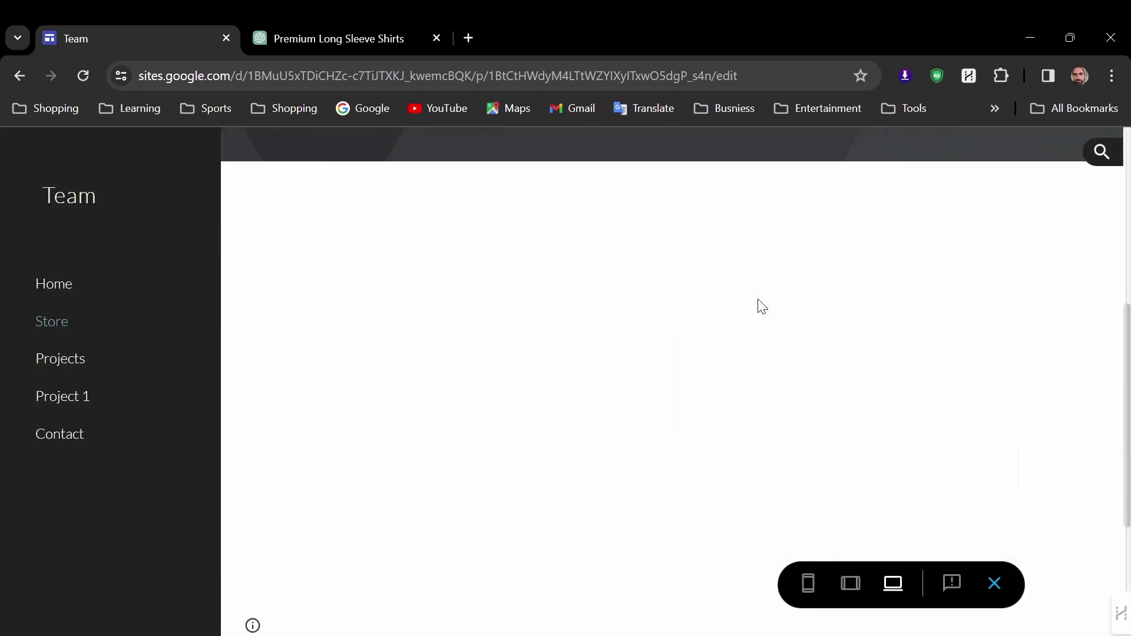
scroll(761, 325, down, 5)
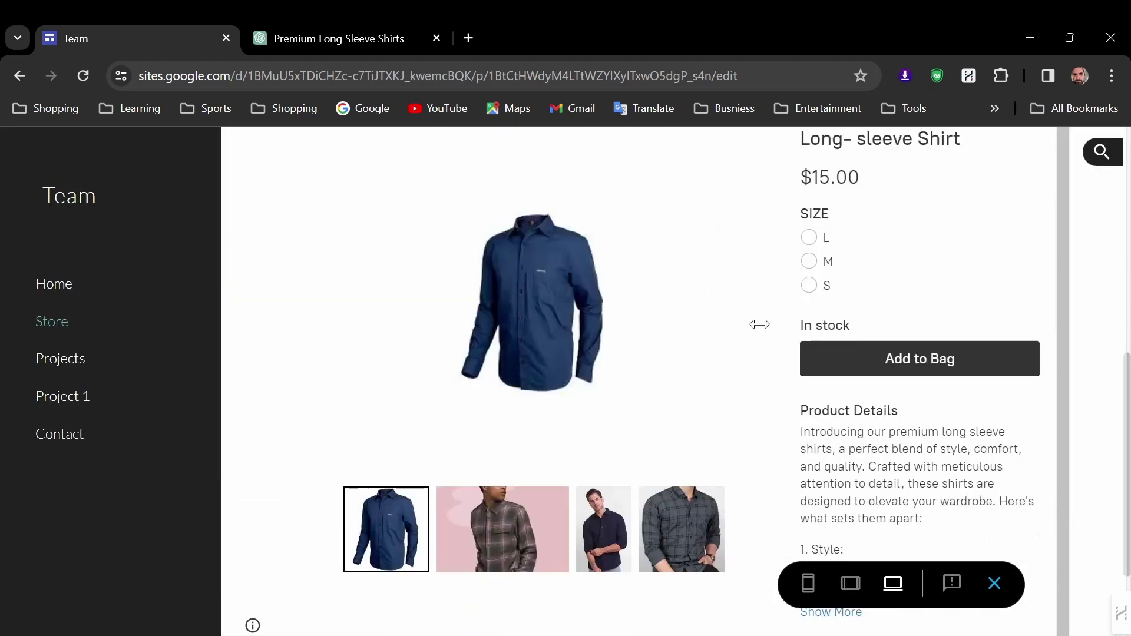
click(555, 568)
click(618, 555)
click(680, 546)
scroll(910, 483, down, 1)
scroll(908, 447, down, 2)
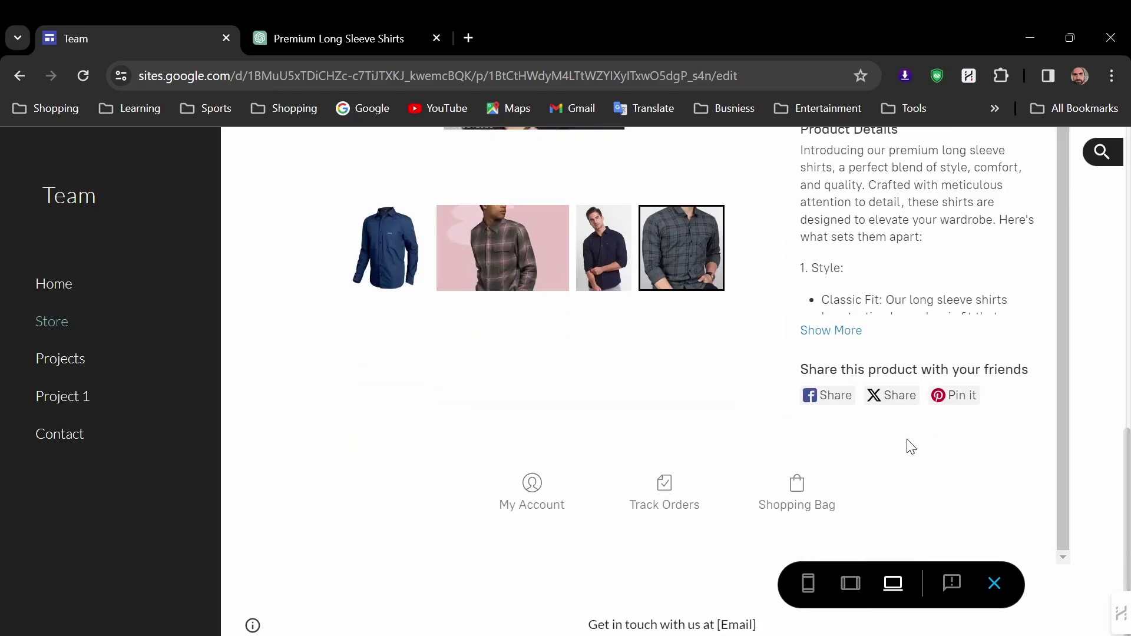
scroll(908, 447, up, 1)
scroll(908, 446, up, 2)
scroll(907, 444, up, 1)
Try sizes L, M and S, add a size S shirt, and expand the description.
click(809, 326)
click(808, 349)
click(810, 375)
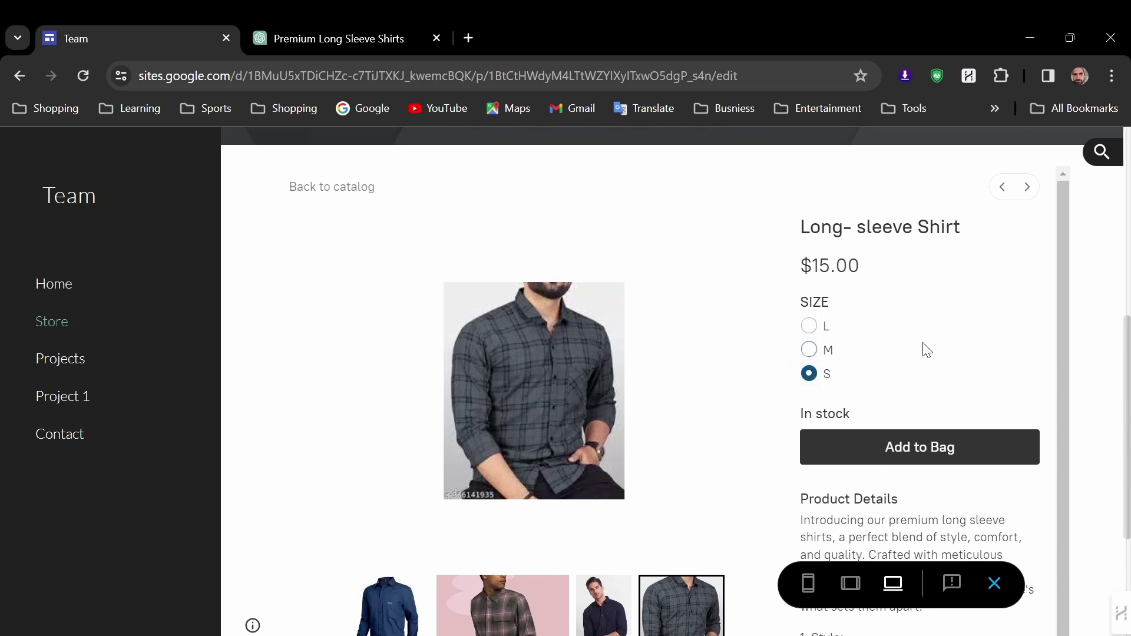
scroll(924, 349, down, 1)
click(903, 345)
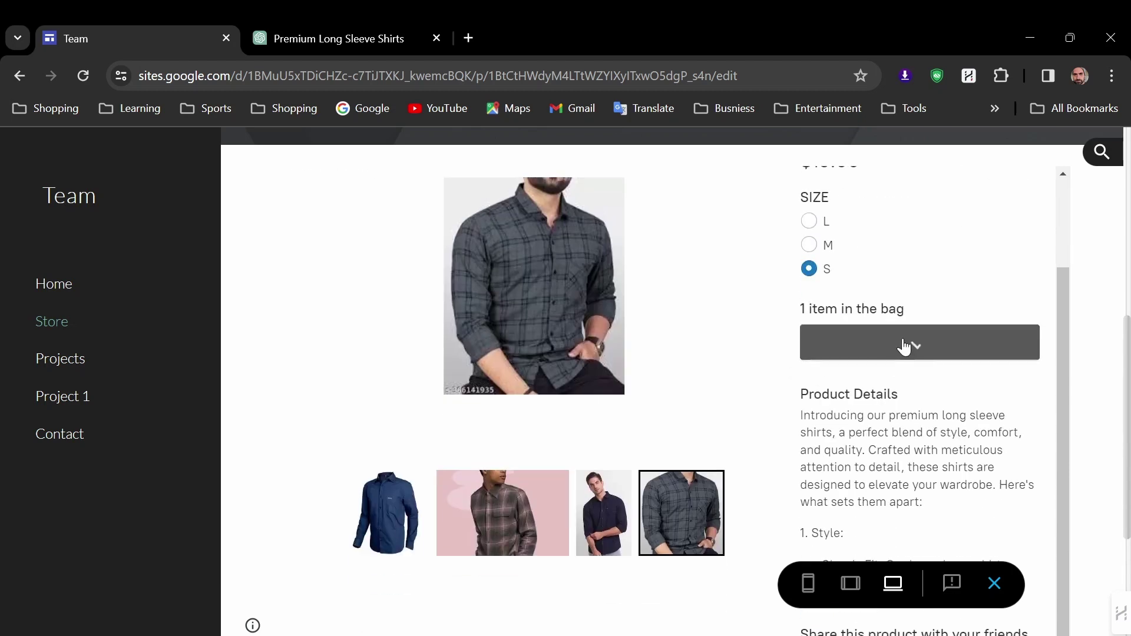
scroll(875, 301, down, 3)
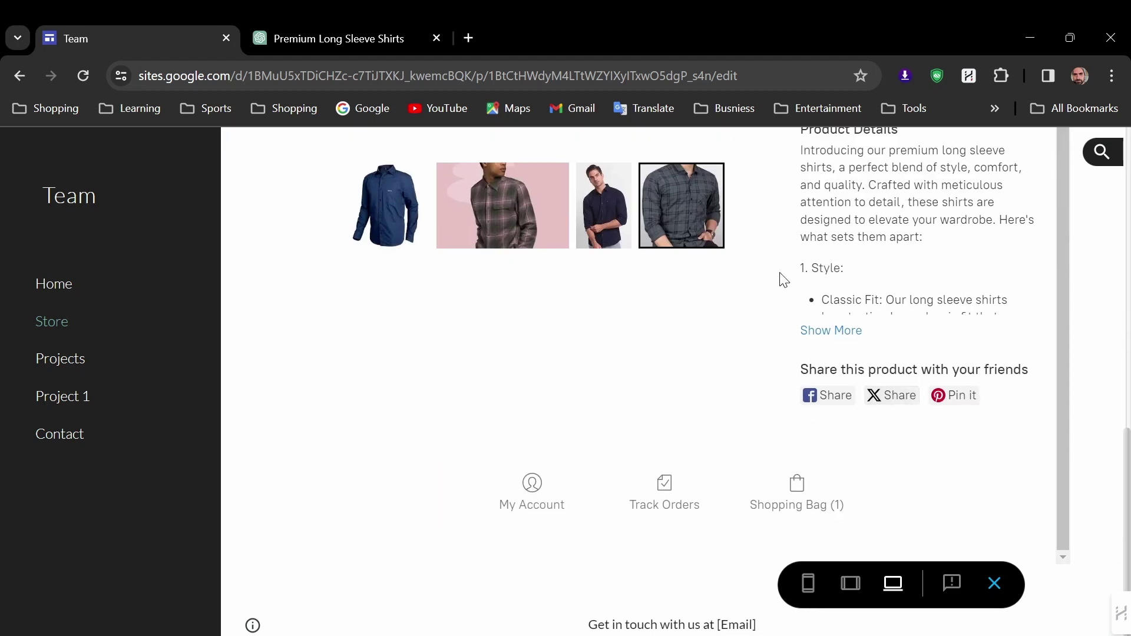
click(821, 329)
scroll(900, 303, down, 5)
scroll(901, 303, down, 5)
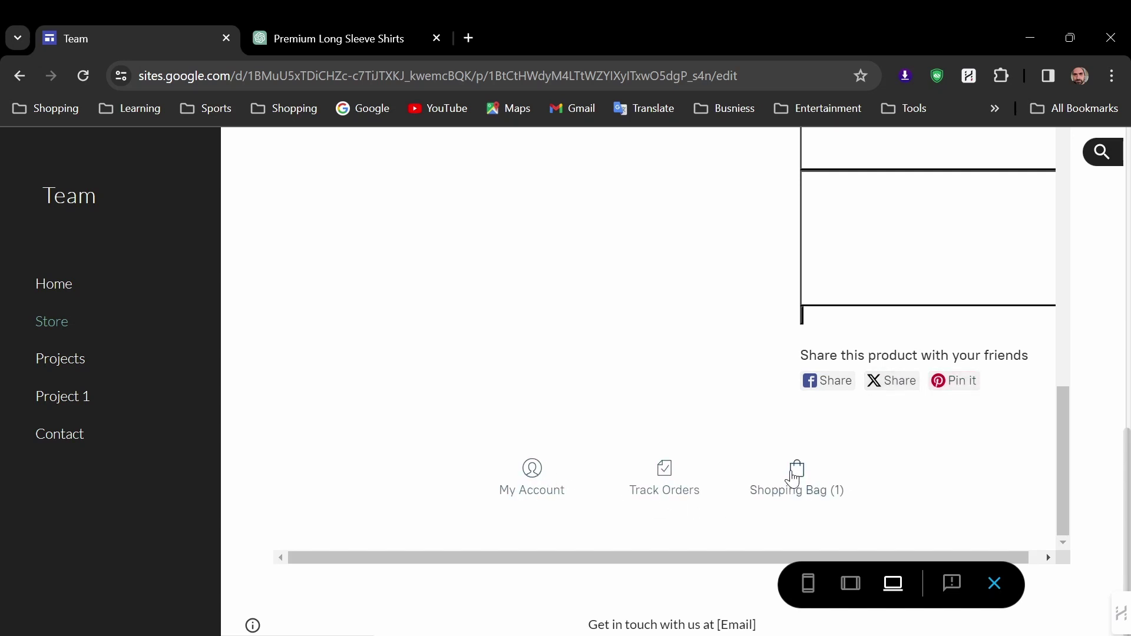
Check the $15.00 item and $20.00 cart total, then preview tablet and phone layouts.
click(795, 472)
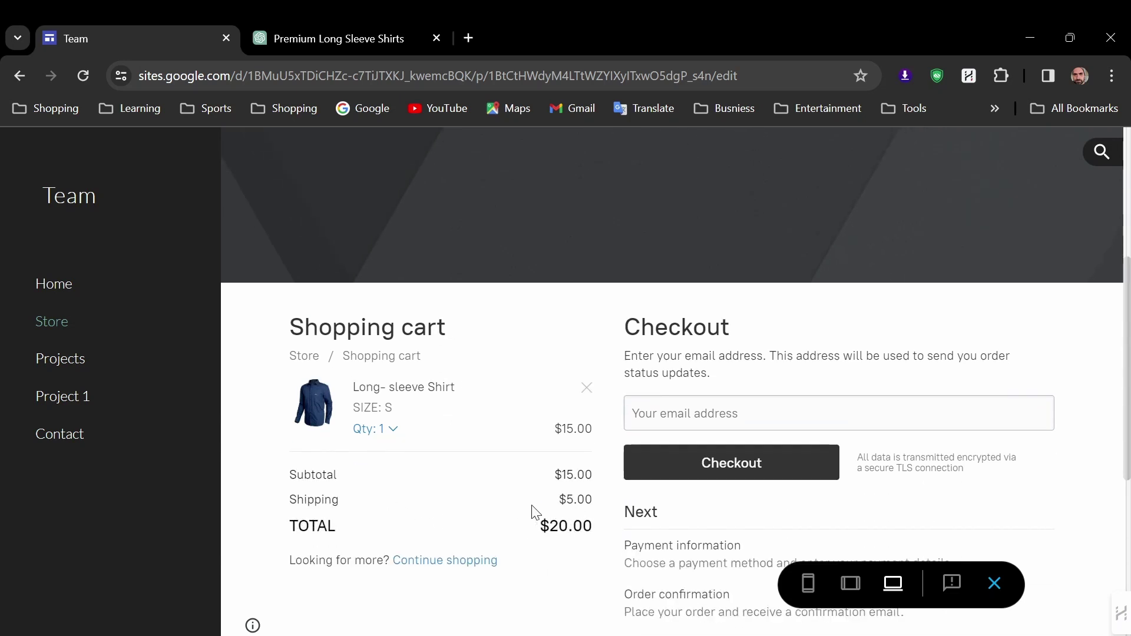
drag(599, 537, 543, 526)
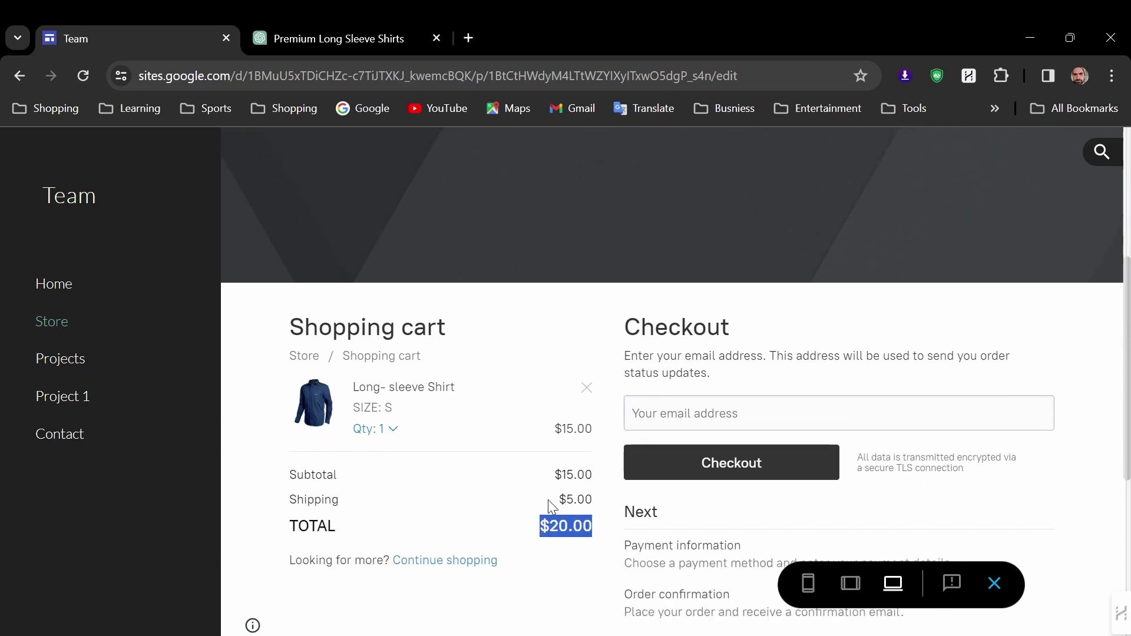
drag(549, 428, 593, 431)
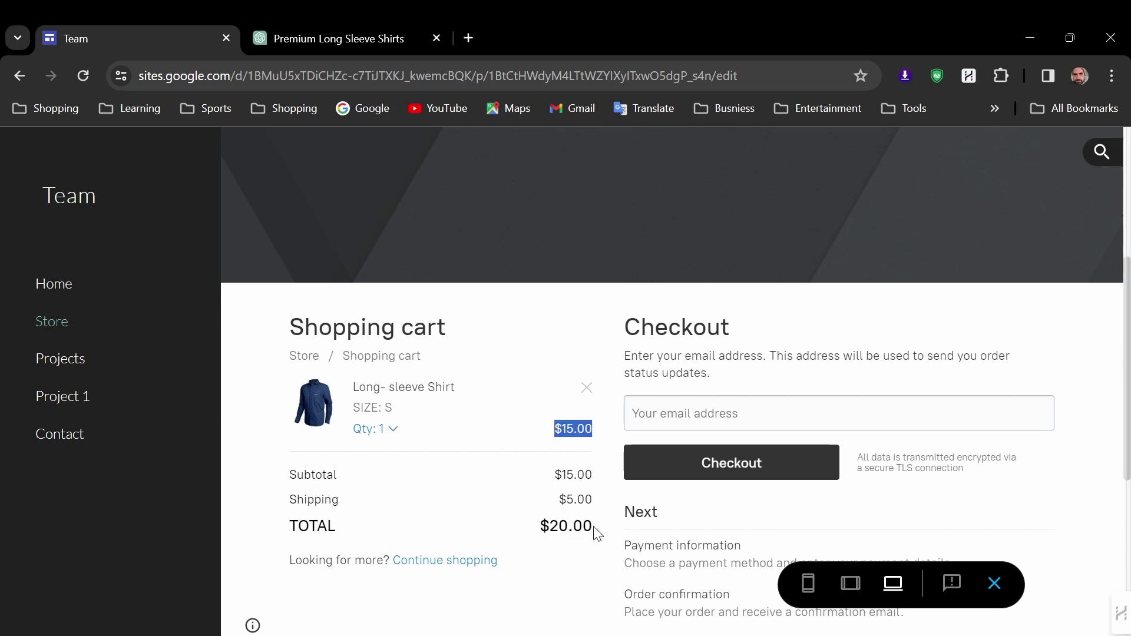
drag(595, 530, 540, 526)
click(366, 523)
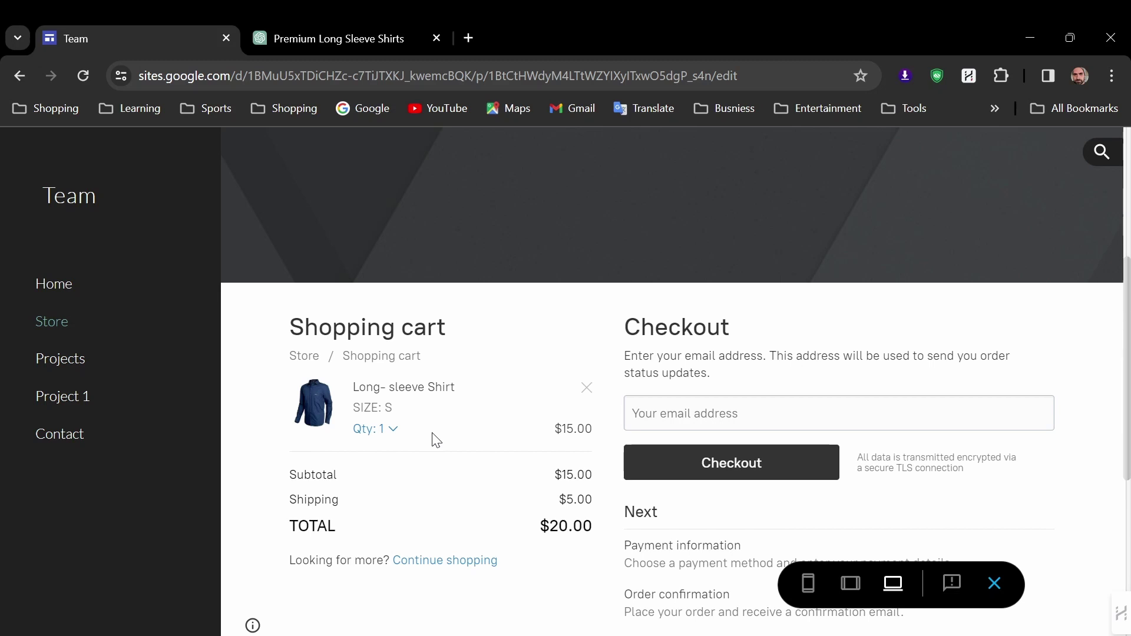
click(850, 583)
scroll(593, 299, down, 3)
click(808, 583)
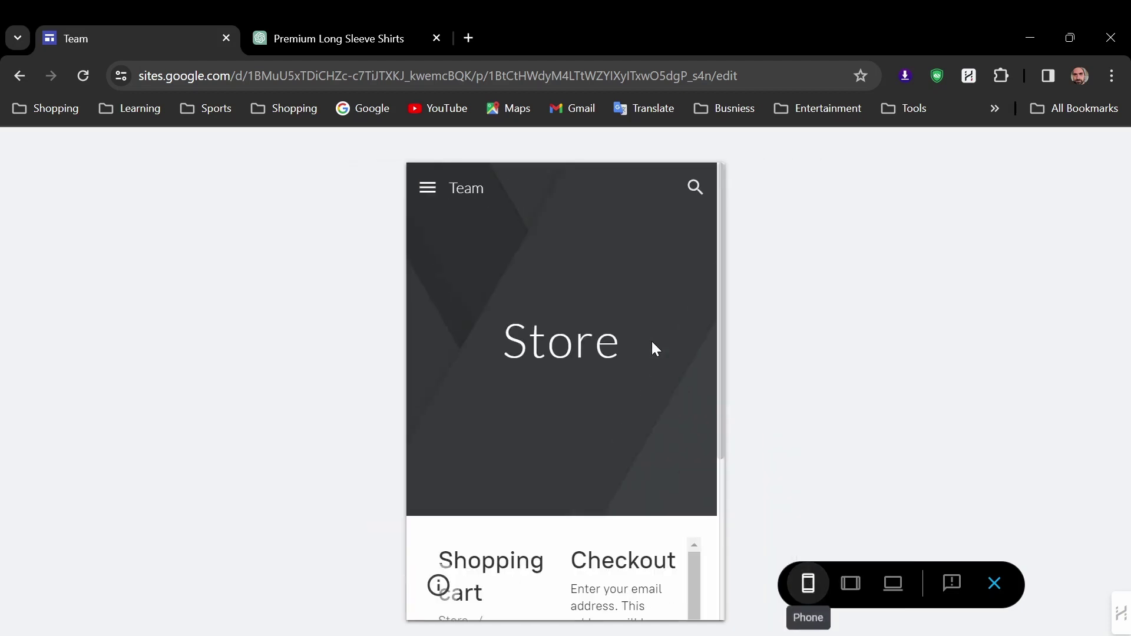
scroll(553, 318, down, 2)
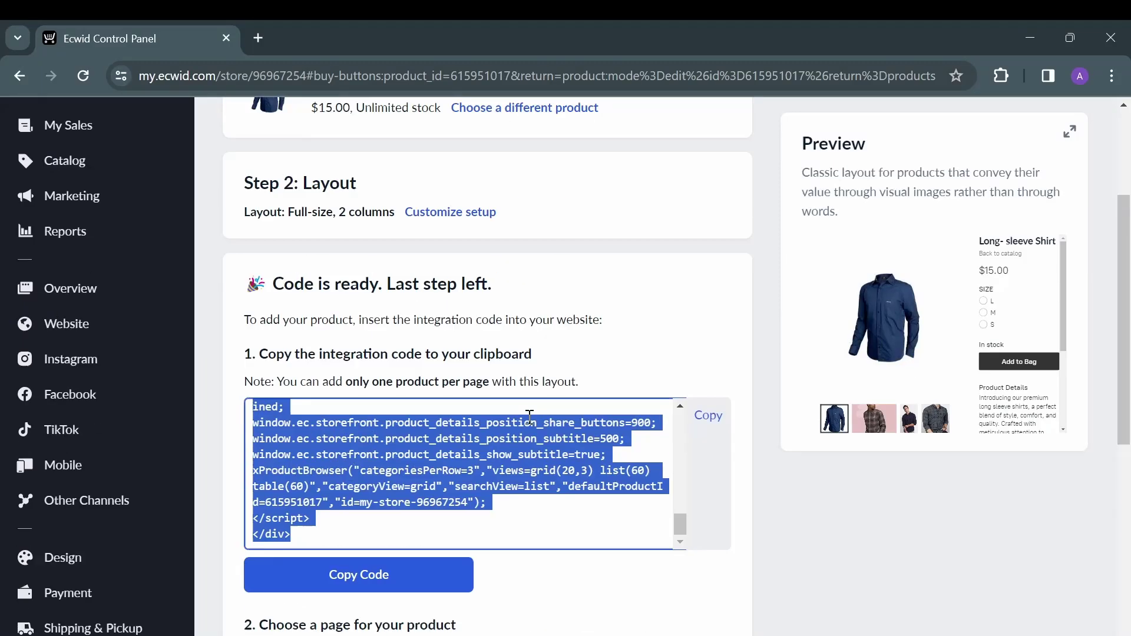
scroll(529, 415, up, 2)
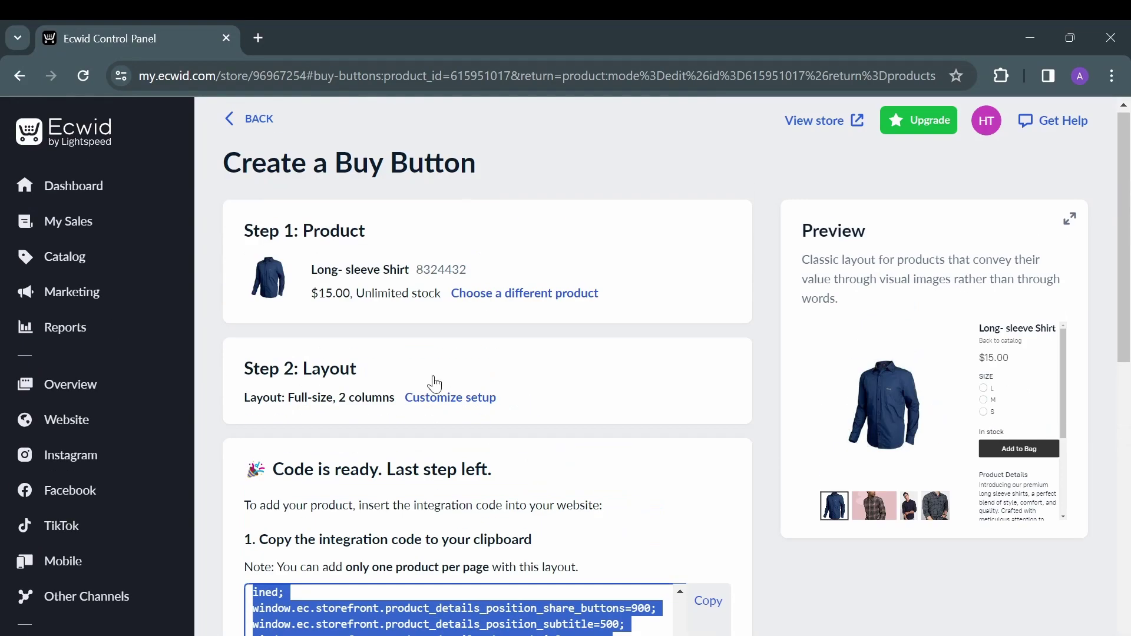
scroll(79, 342, down, 3)
scroll(79, 345, down, 2)
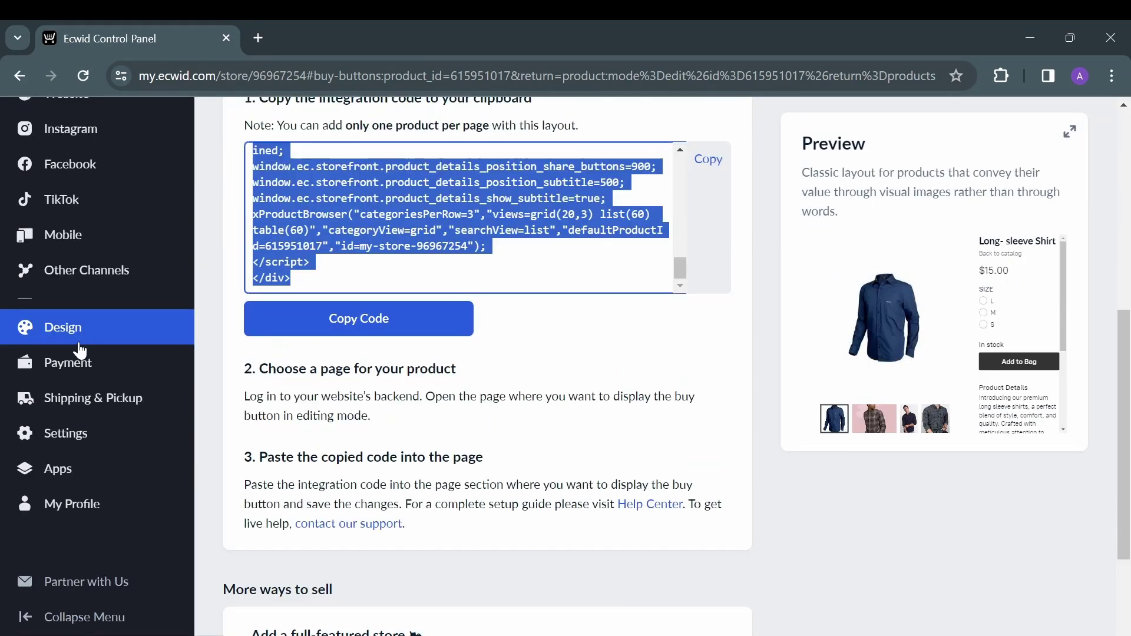
Review the Stripe, PayPal, Square and alternative payment options in Ecwid's payment settings.
click(78, 358)
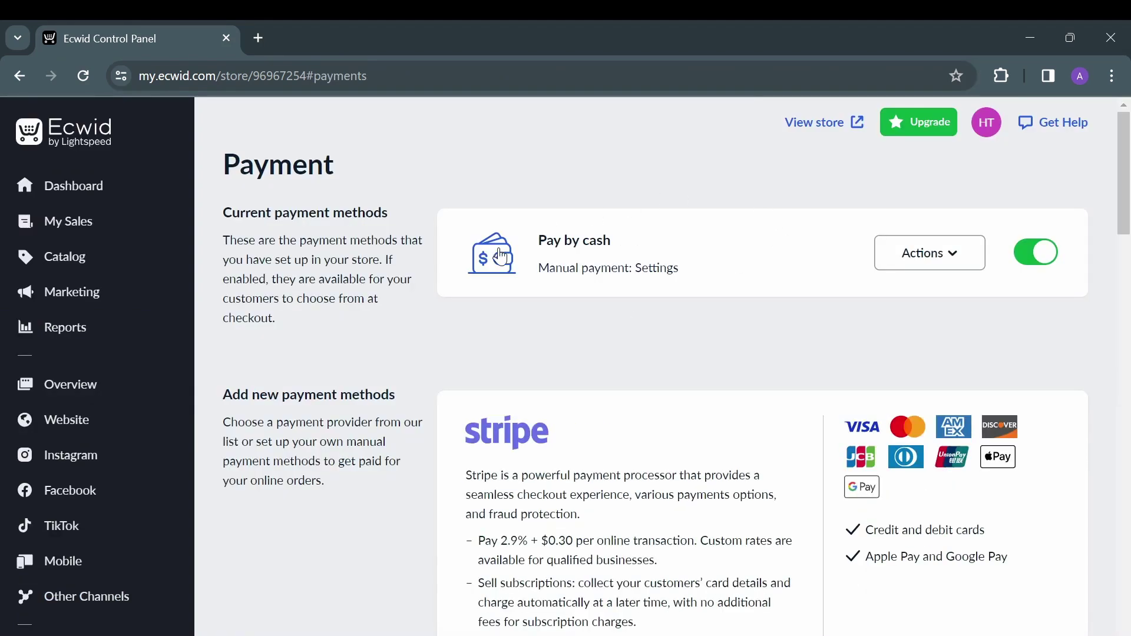
mouse_move(707, 262)
scroll(698, 265, down, 2)
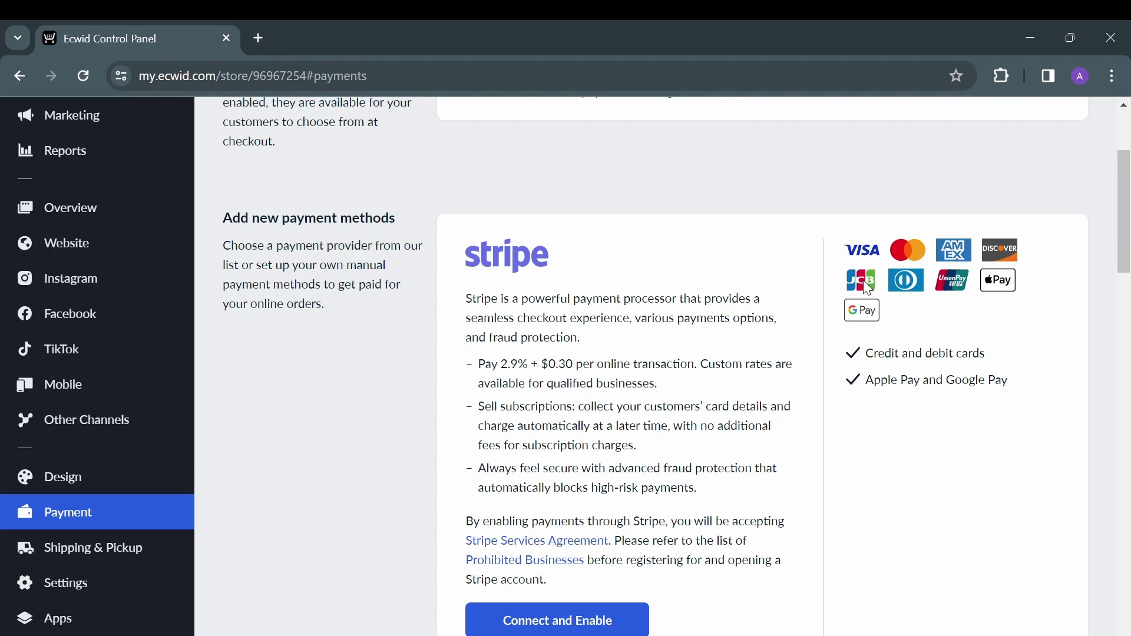
scroll(865, 284, down, 1)
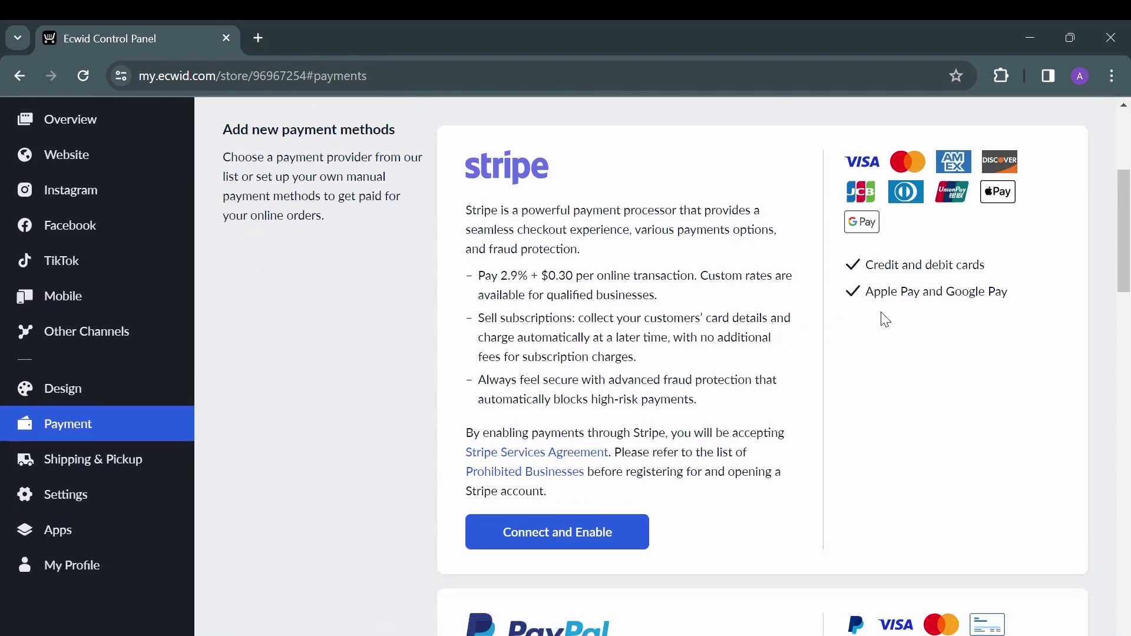
scroll(622, 287, down, 4)
scroll(560, 282, down, 2)
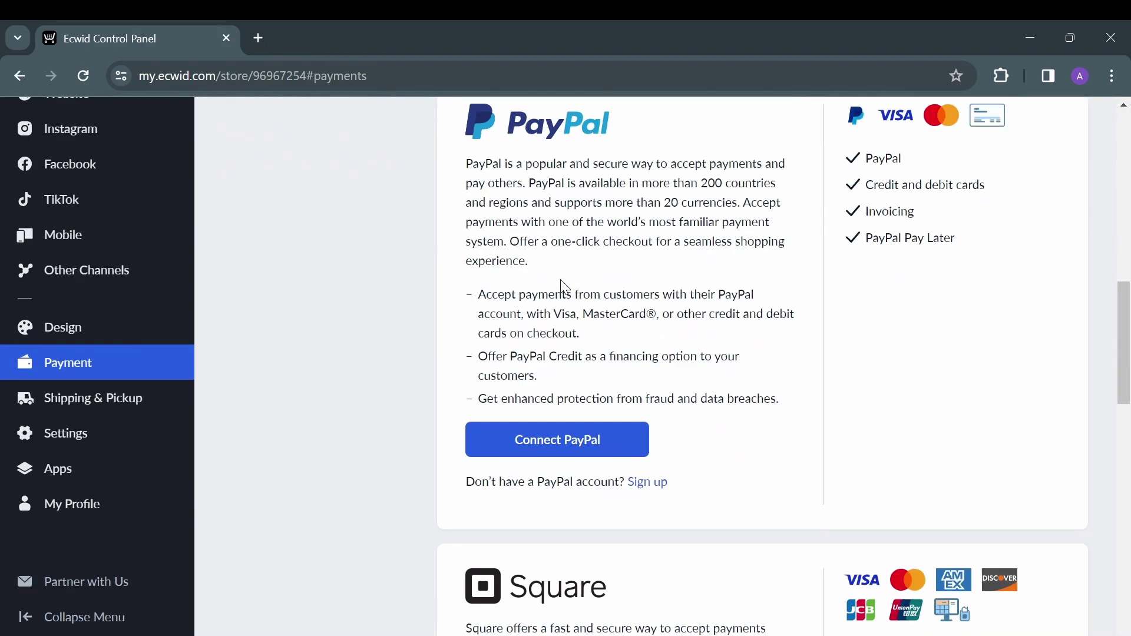
scroll(560, 281, down, 2)
scroll(560, 283, down, 2)
scroll(561, 280, down, 2)
scroll(557, 275, up, 2)
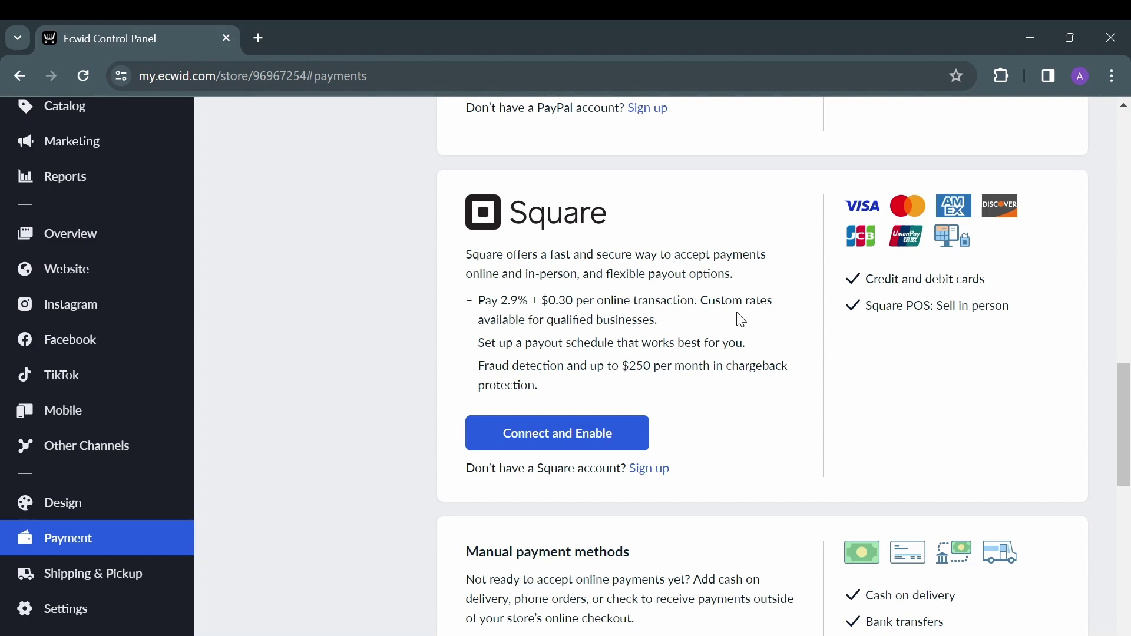
scroll(741, 319, down, 5)
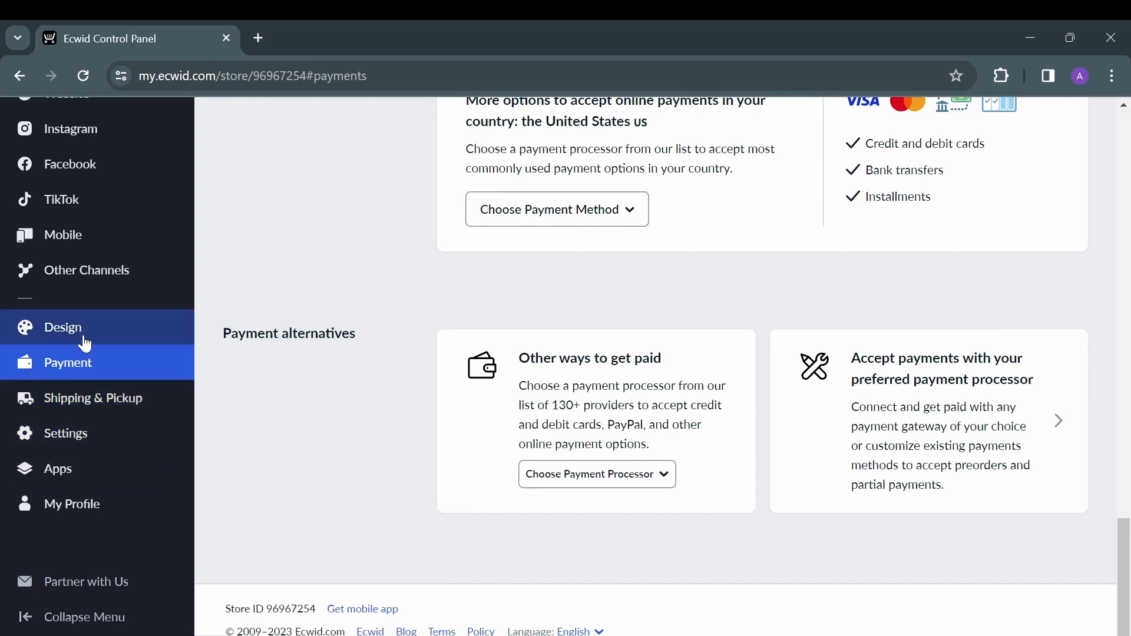
click(86, 327)
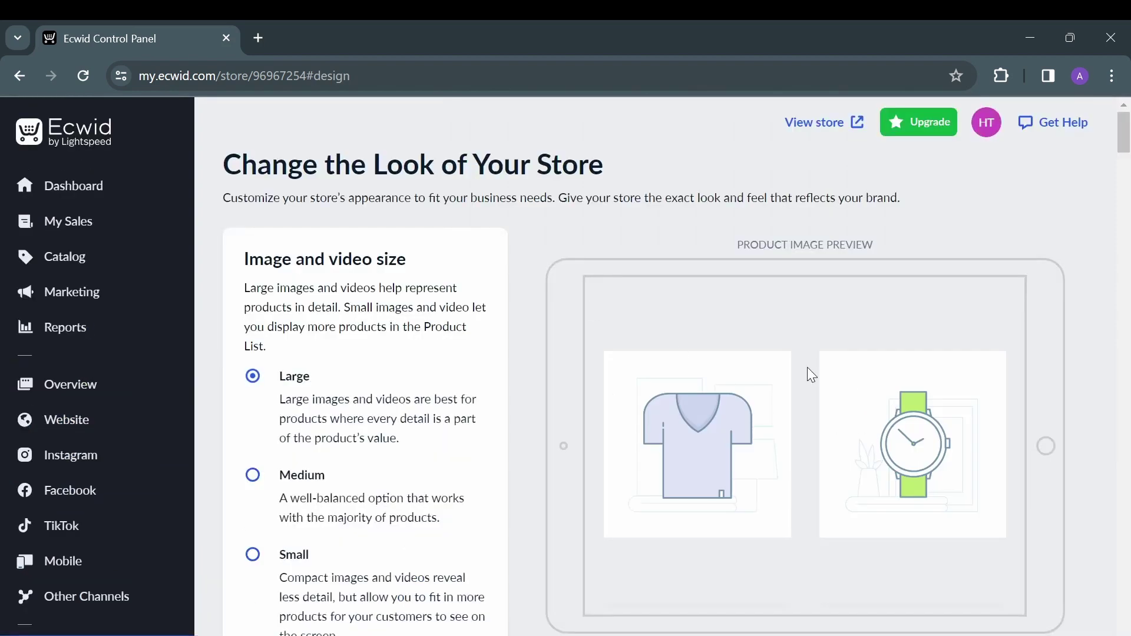
Set Medium image size, left-aligned card content, and category names below images.
click(253, 474)
scroll(677, 425, down, 3)
scroll(429, 362, down, 2)
scroll(430, 408, down, 2)
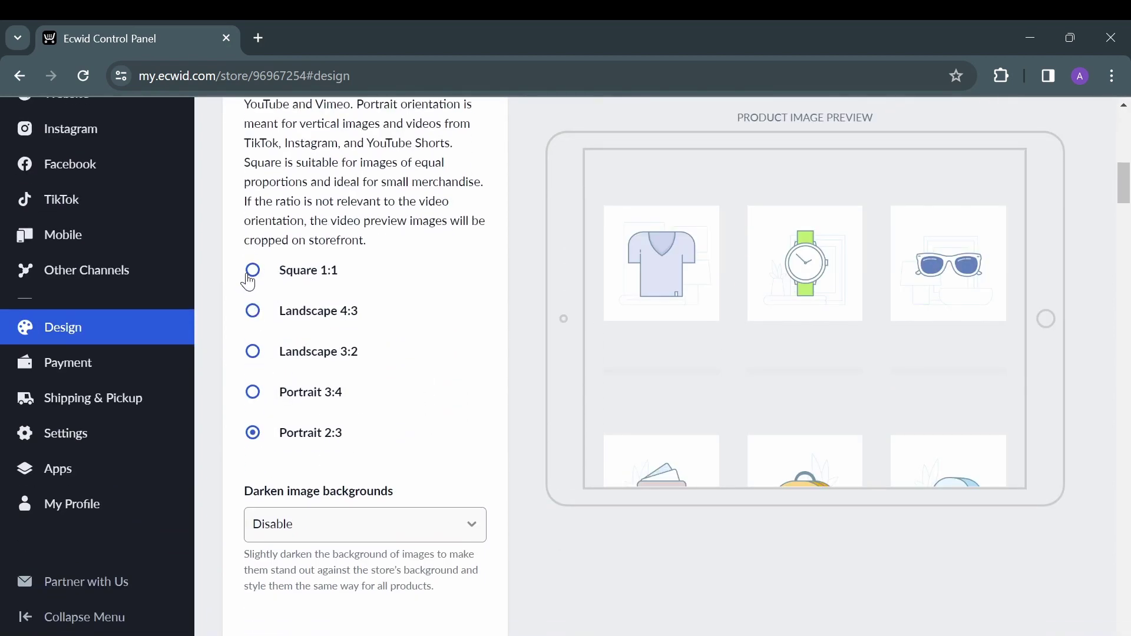
scroll(256, 283, down, 5)
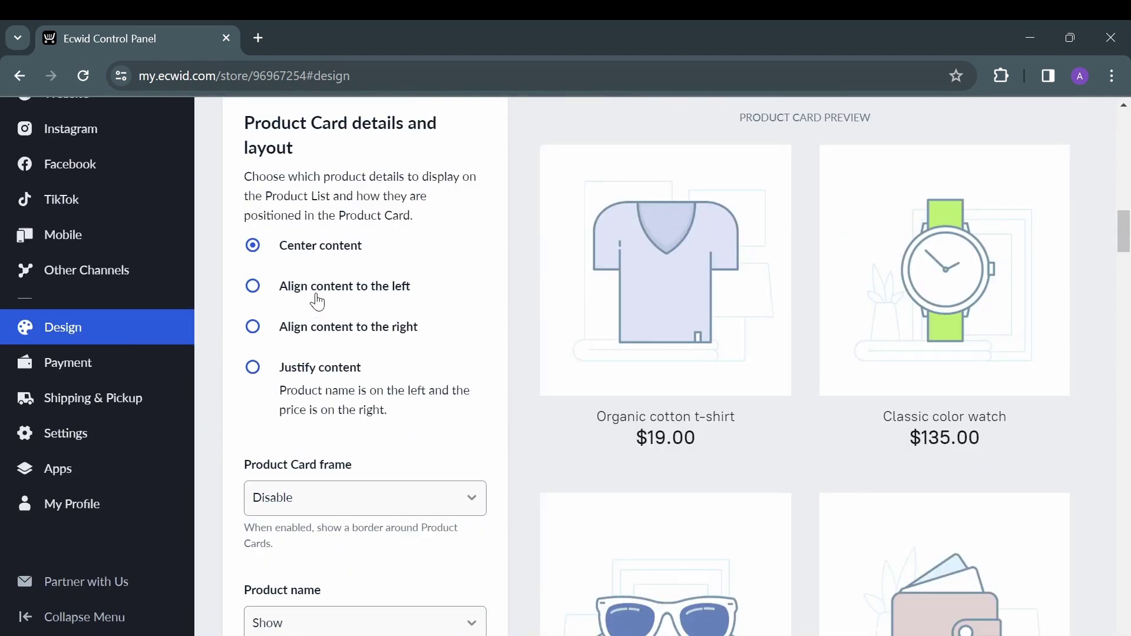
click(253, 285)
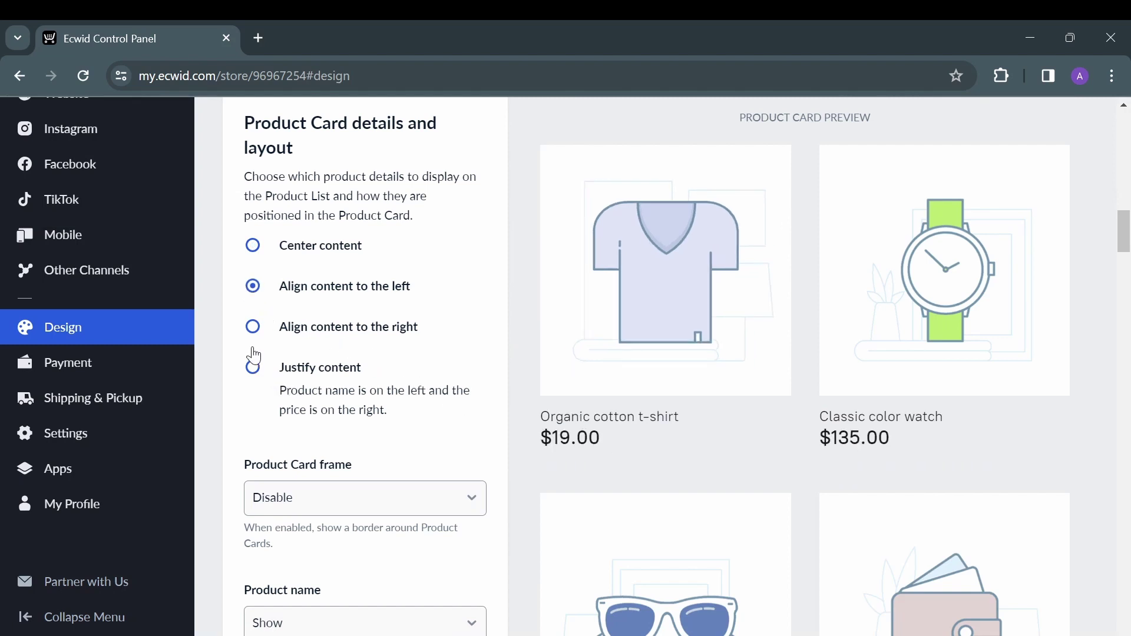
scroll(351, 349, down, 5)
scroll(351, 349, down, 2)
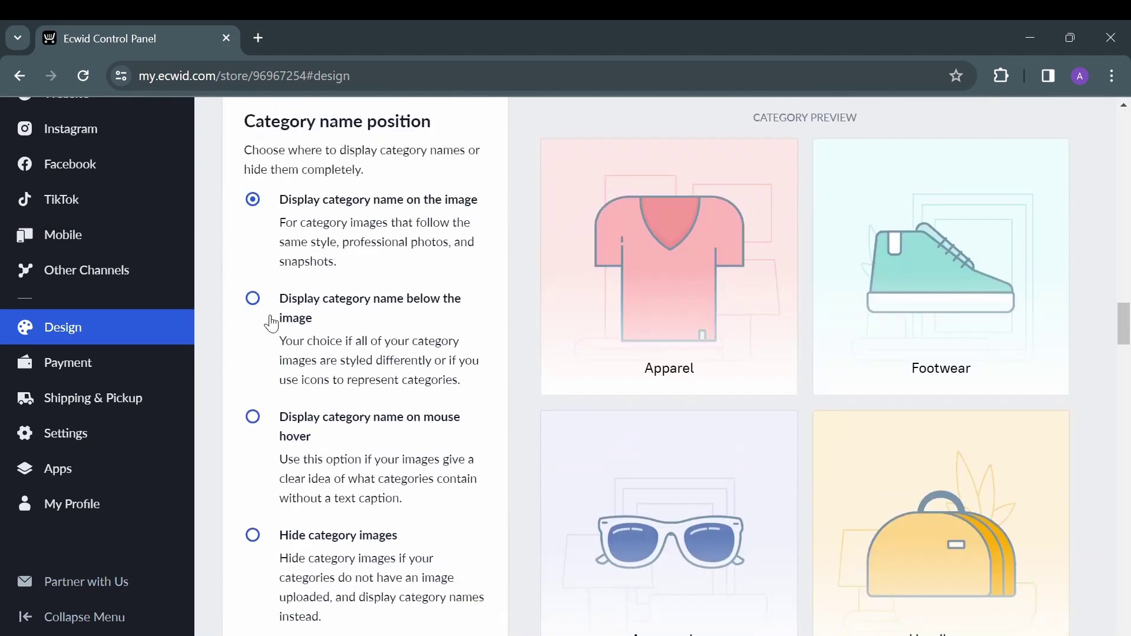
click(253, 298)
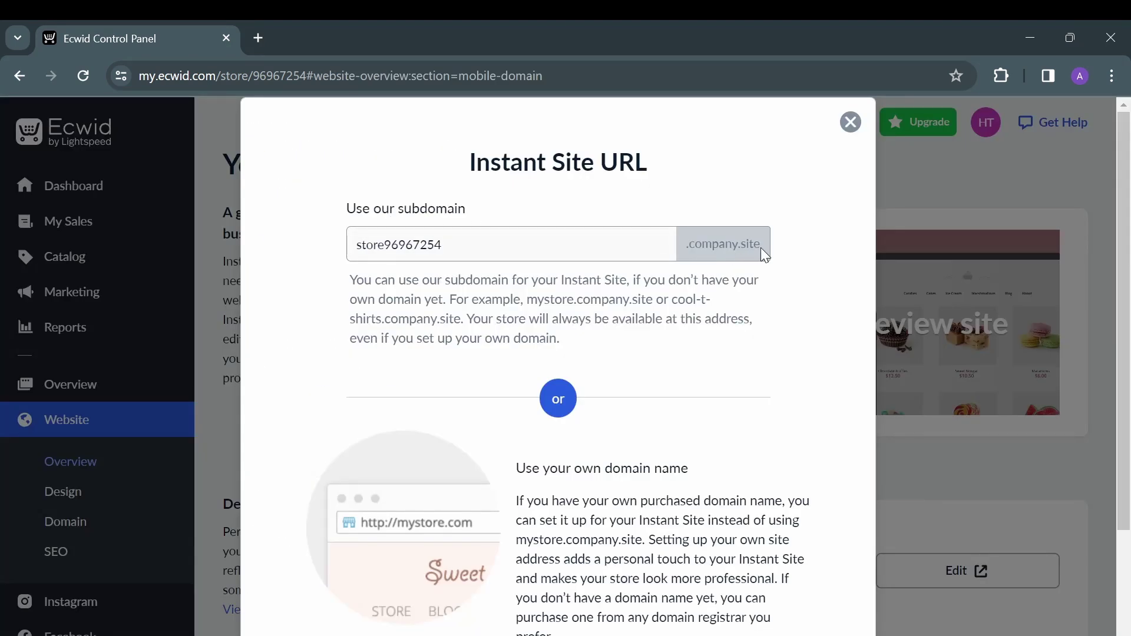
Replace the Instant Site subdomain with 'heatechmedia' and save it.
drag(469, 245, 345, 252)
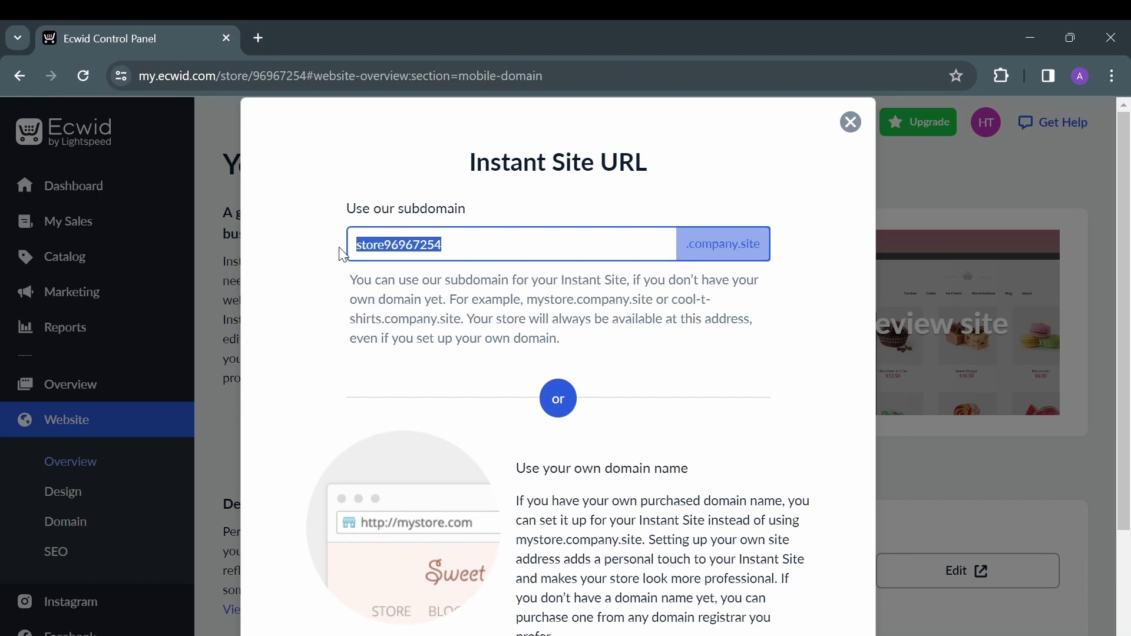
text(MyOnlineStore)
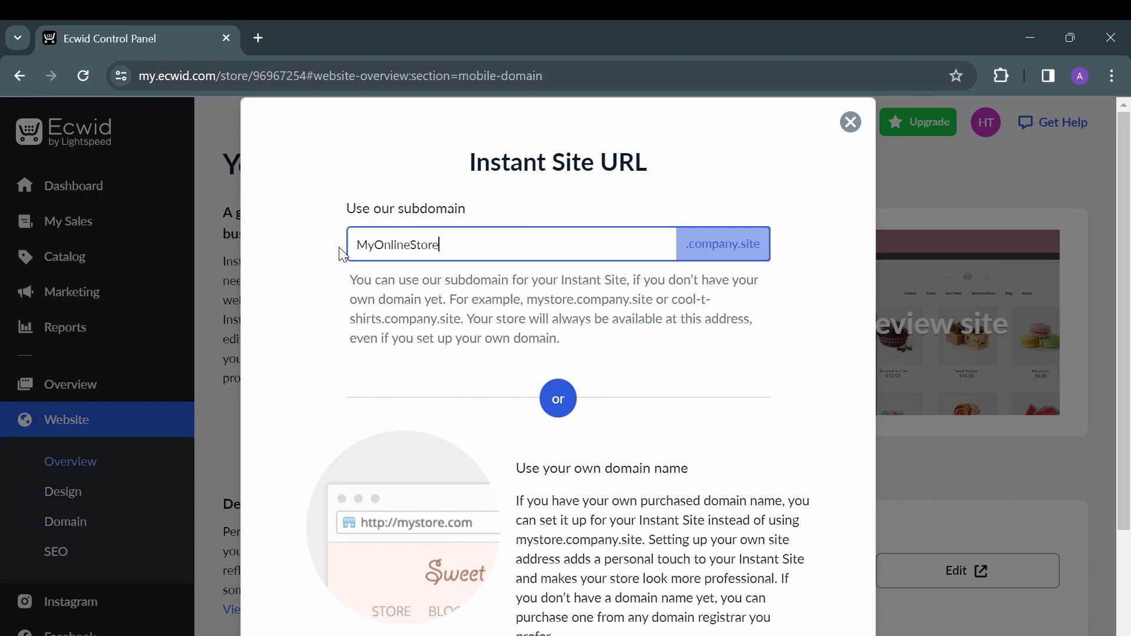
scroll(371, 298, down, 2)
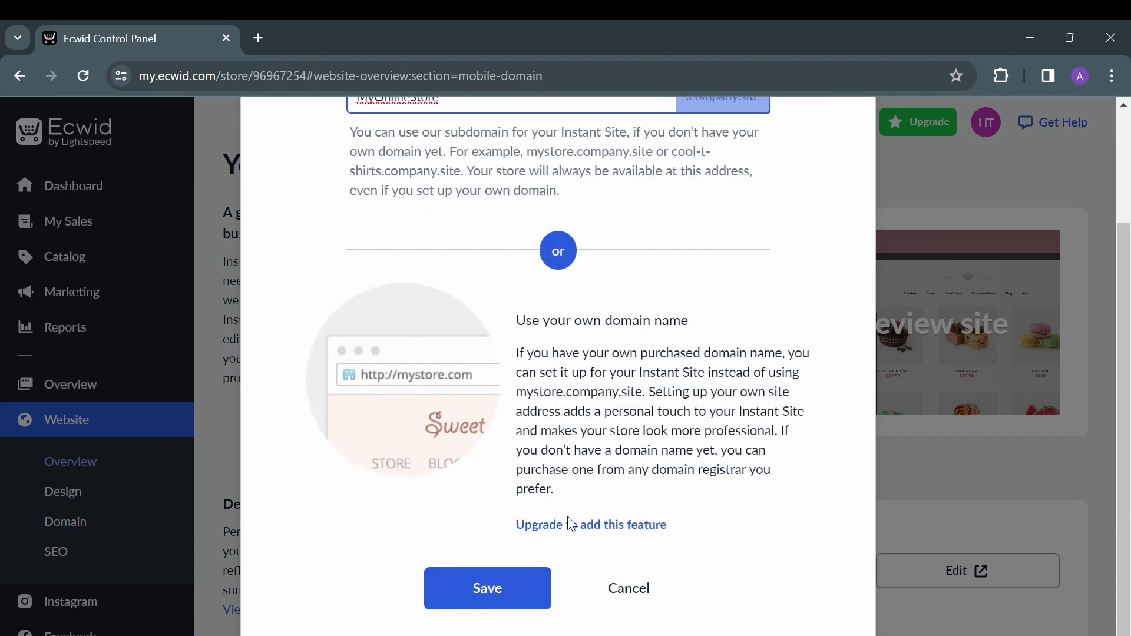
click(600, 527)
click(487, 590)
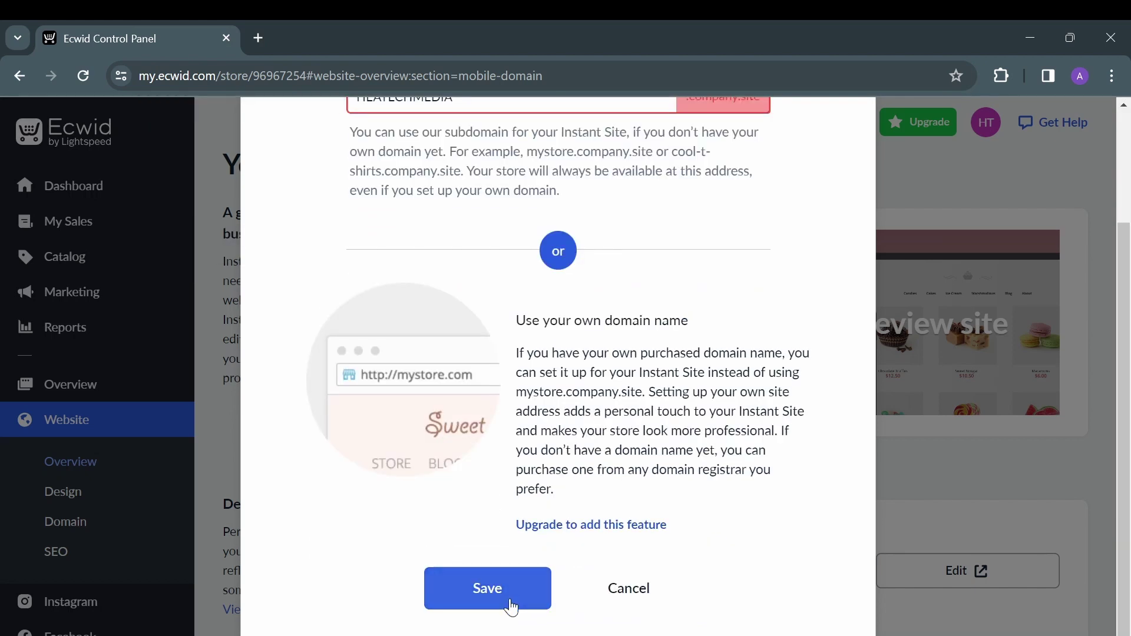
click(511, 607)
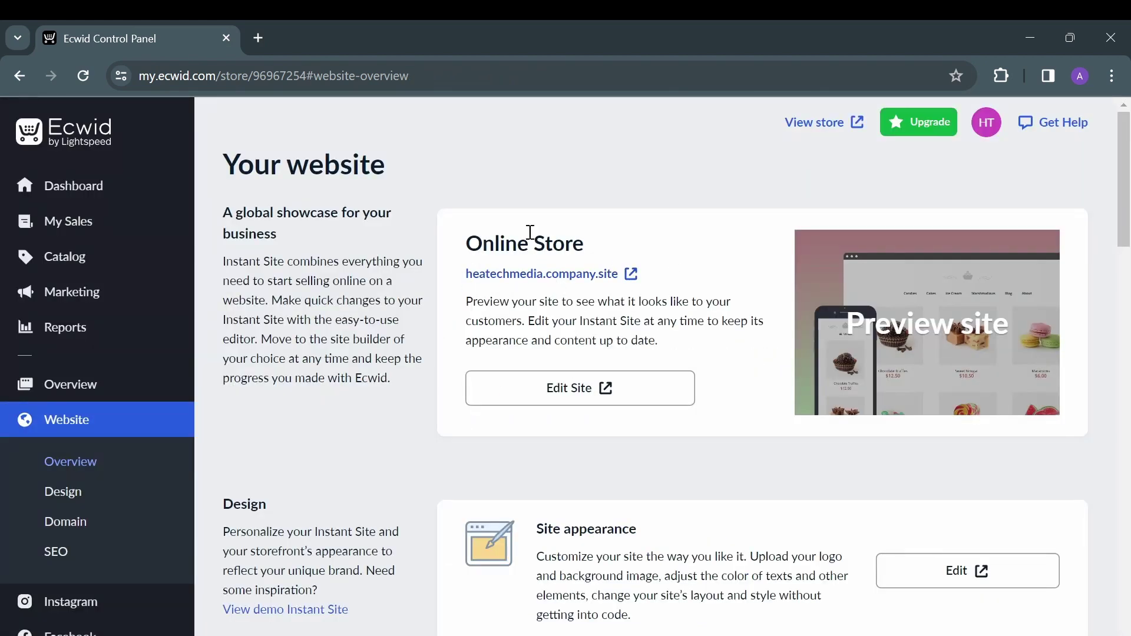
scroll(600, 306, down, 4)
click(958, 216)
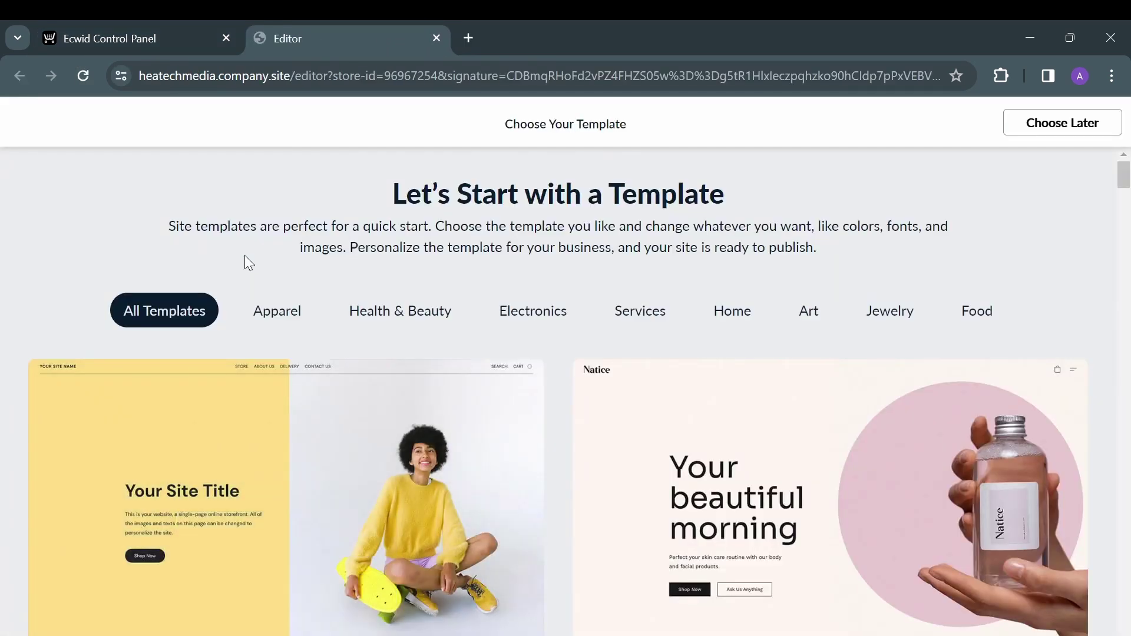
click(278, 310)
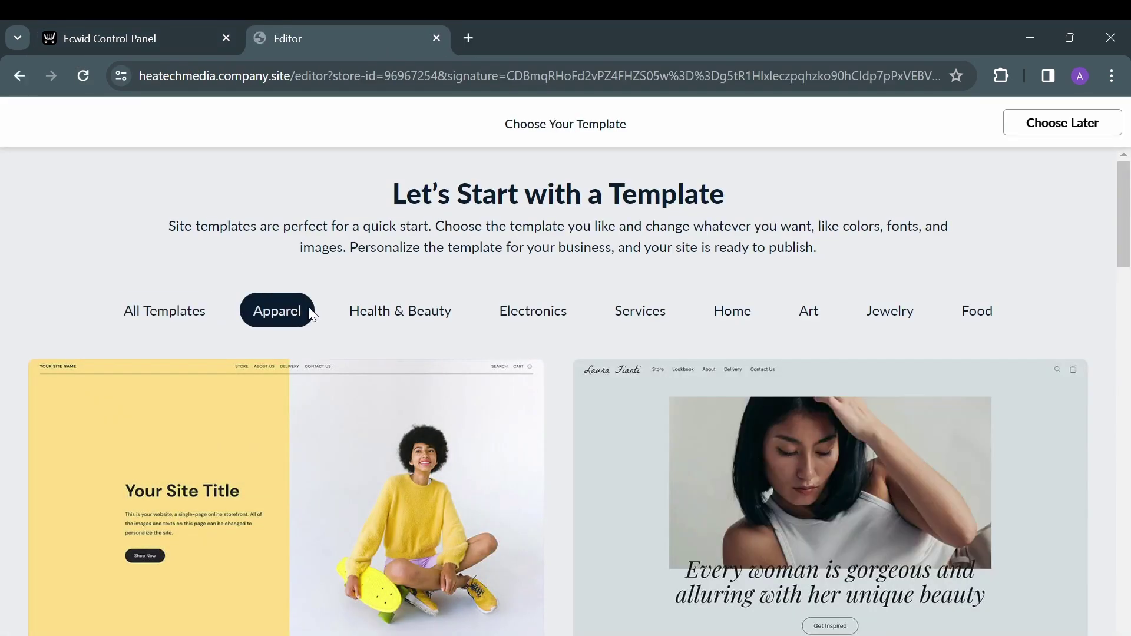
click(369, 303)
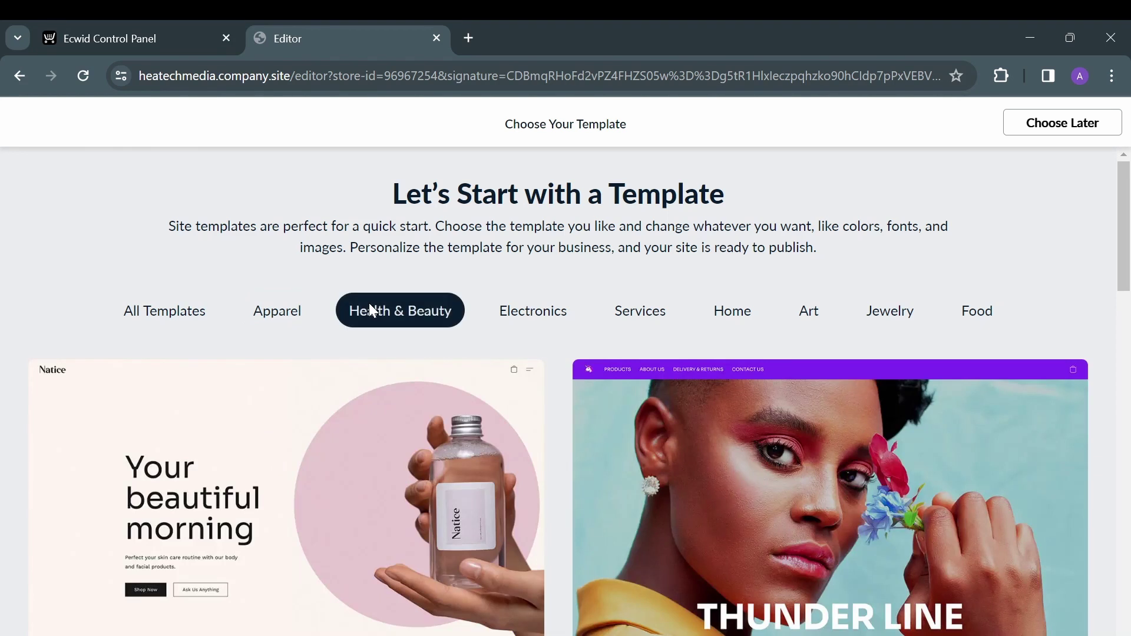
click(533, 310)
click(747, 310)
scroll(757, 308, down, 3)
scroll(757, 317, down, 3)
scroll(561, 335, down, 2)
scroll(561, 334, up, 8)
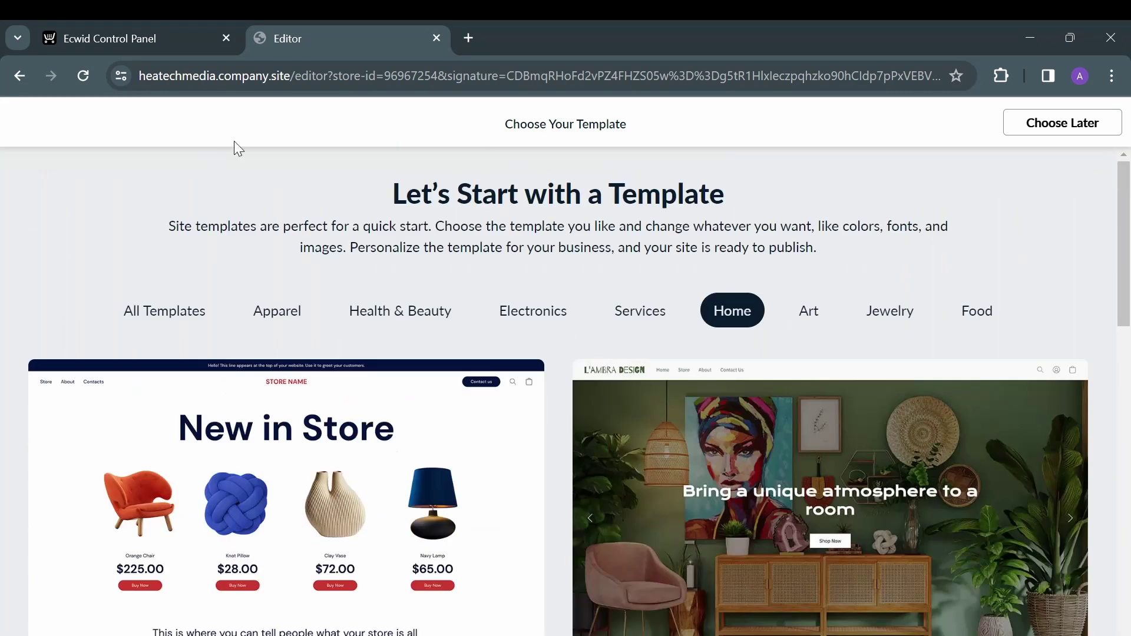
click(436, 38)
scroll(681, 386, down, 2)
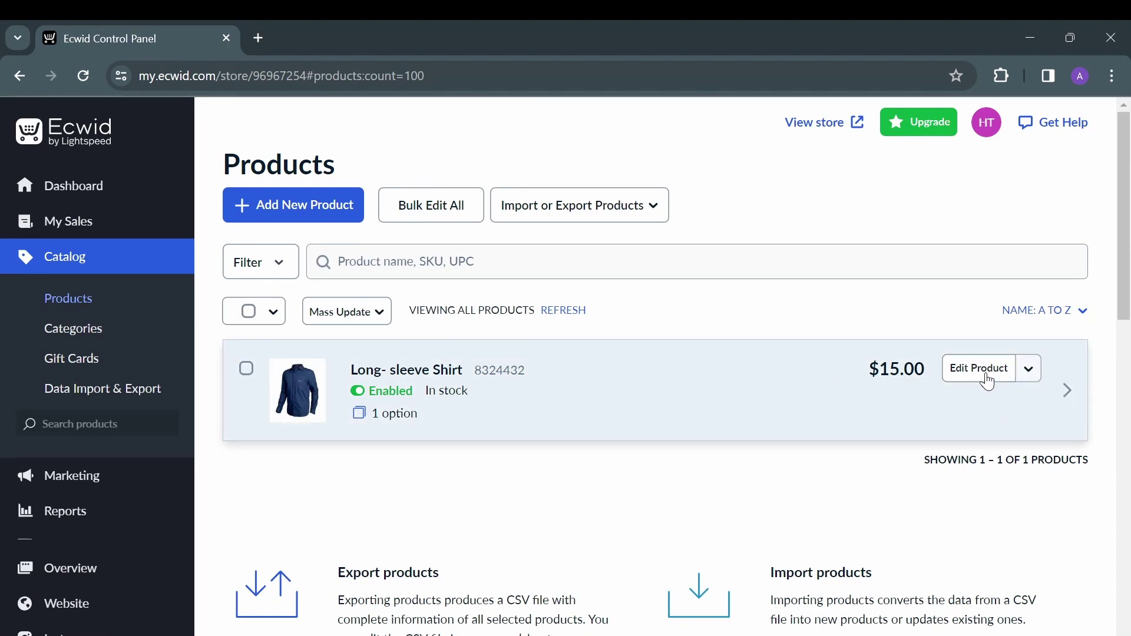
Check the store's orders page, which shows no sales yet.
click(118, 232)
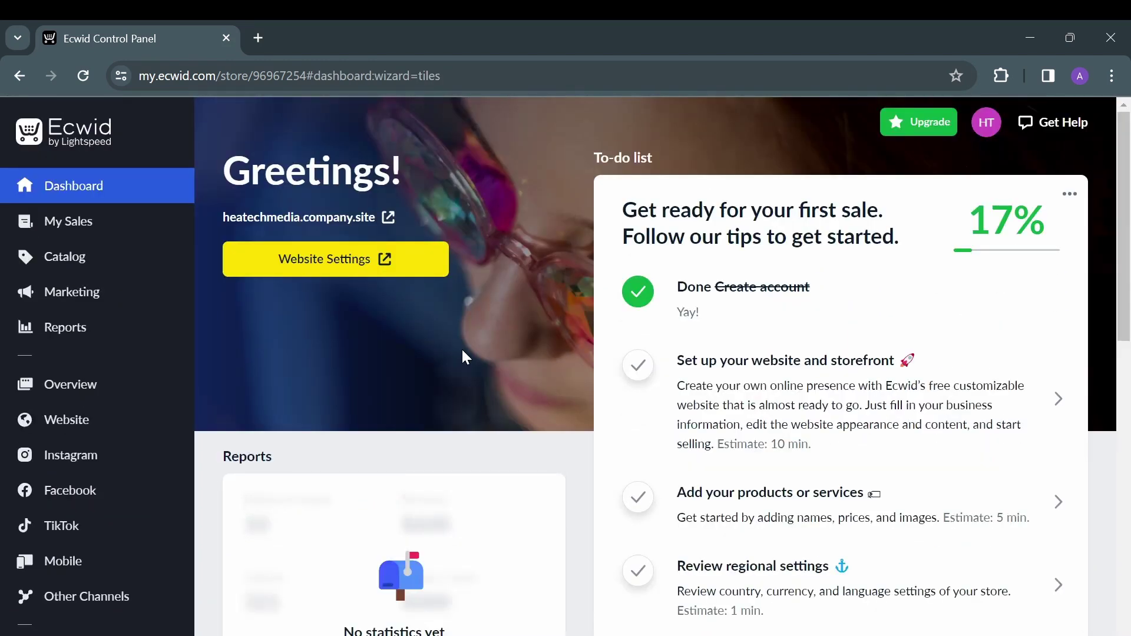
scroll(262, 404, down, 5)
scroll(147, 434, up, 5)
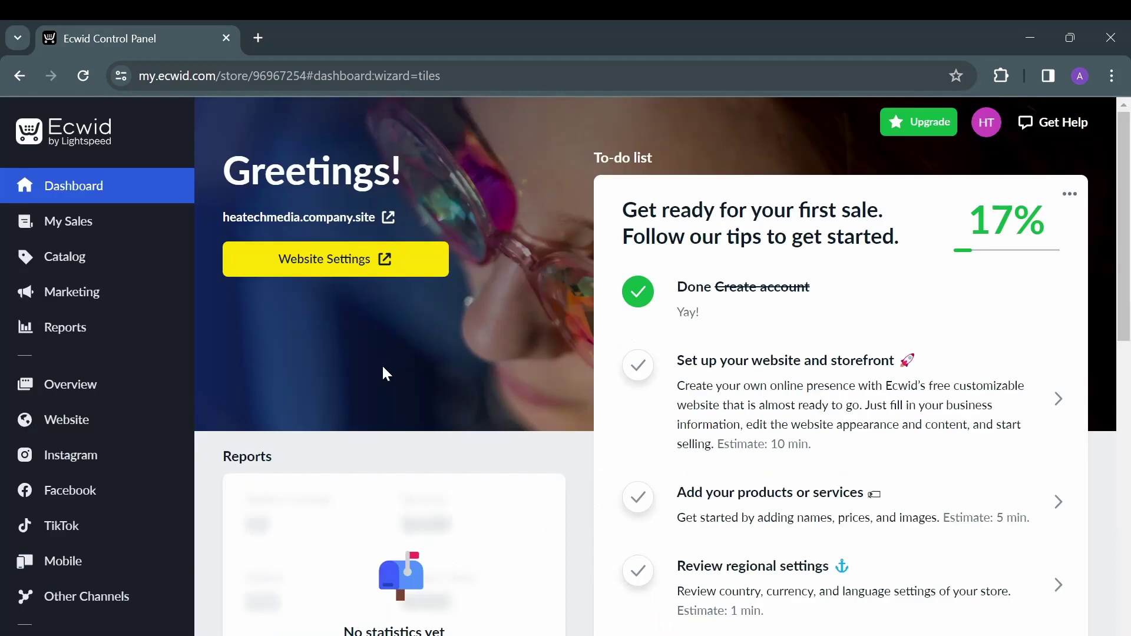